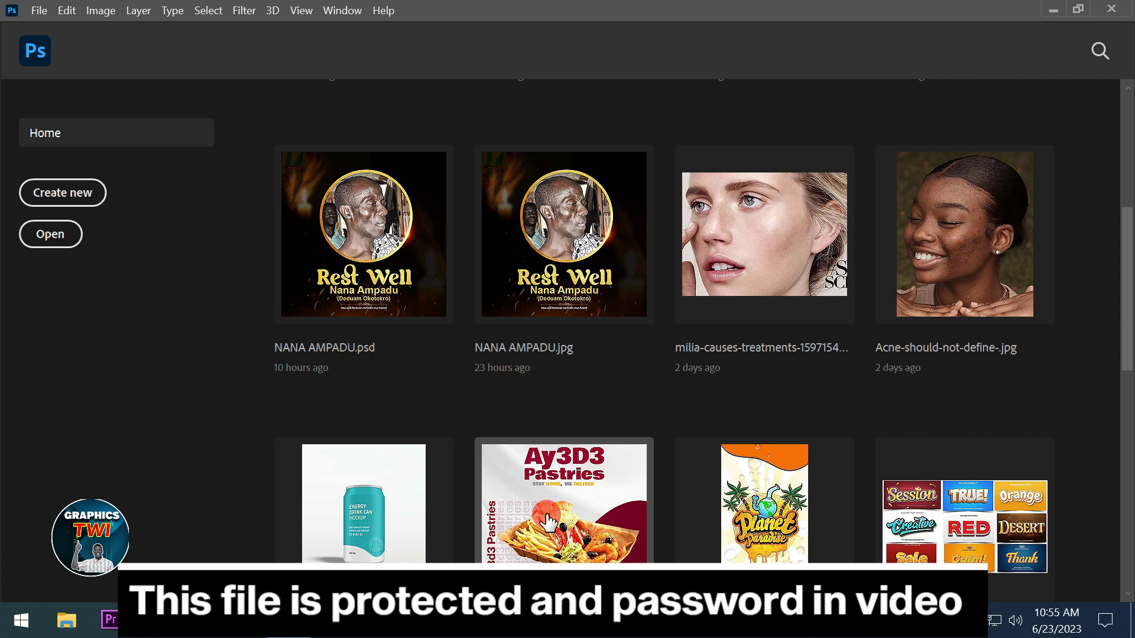
Minimize Photoshop to reveal the desktop with the liquid shape archive
{"action": "left_click", "coordinate": [1050, 12]}
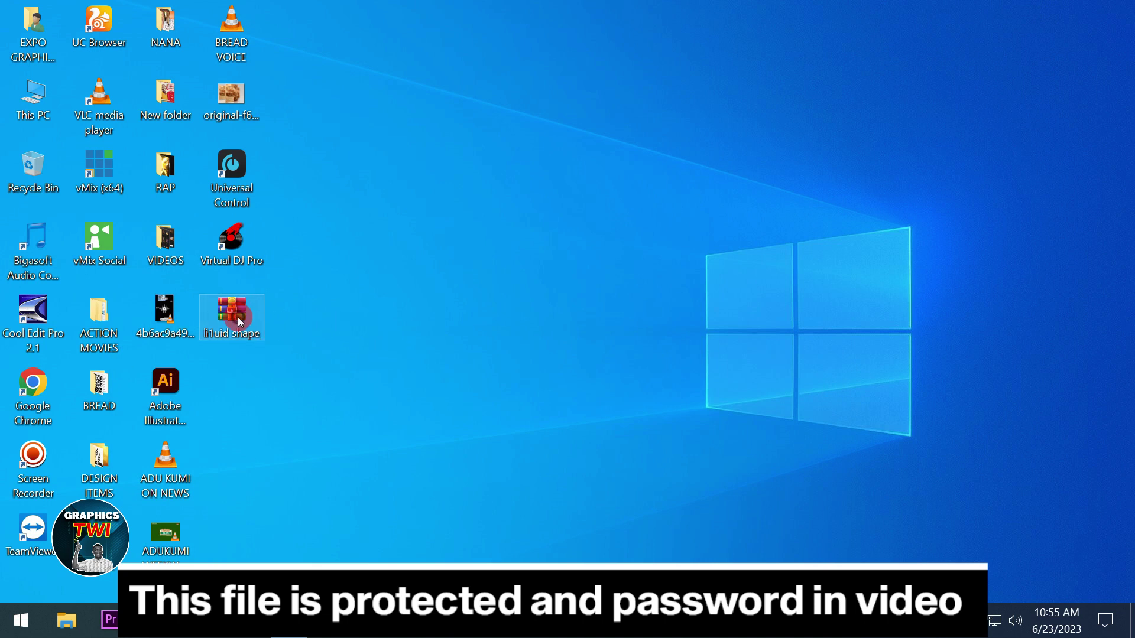
Extract the li1uid shape archive onto the desktop using its password, then return to Photoshop
{"action": "right_click", "coordinate": [240, 320]}
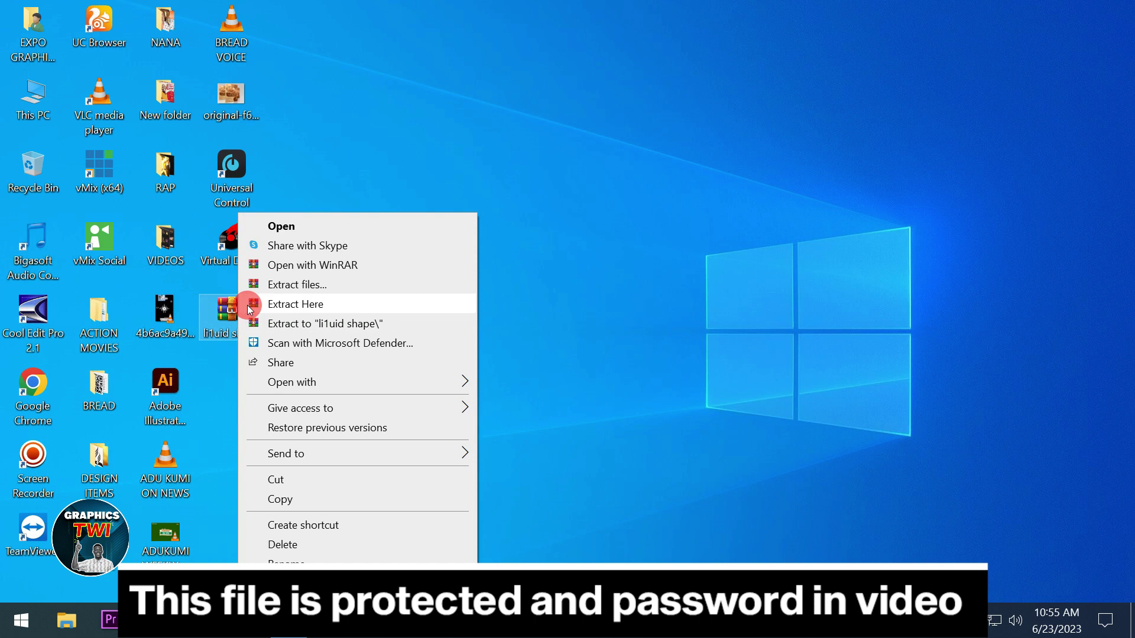
{"action": "left_click", "coordinate": [325, 305]}
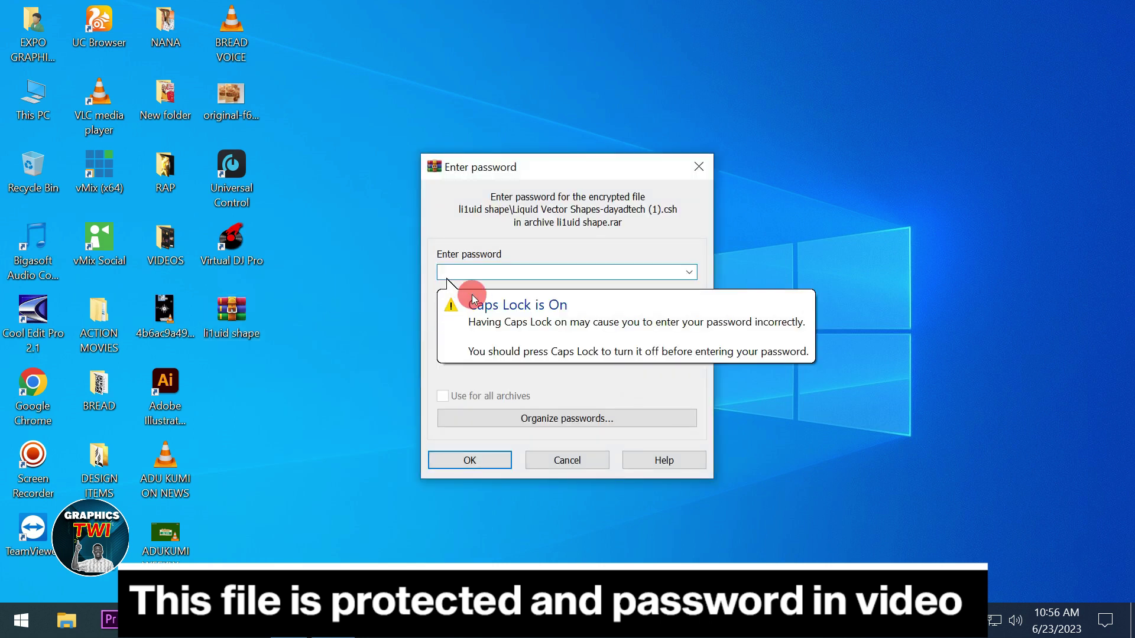
{"action": "type", "text": "123"}
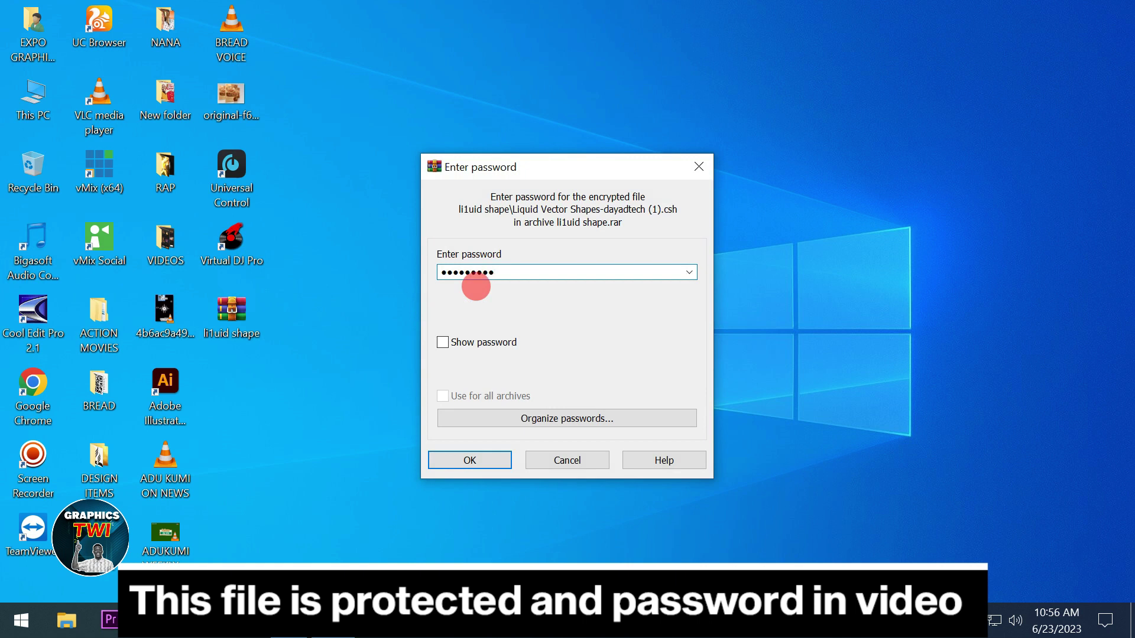
{"action": "left_click", "coordinate": [499, 456]}
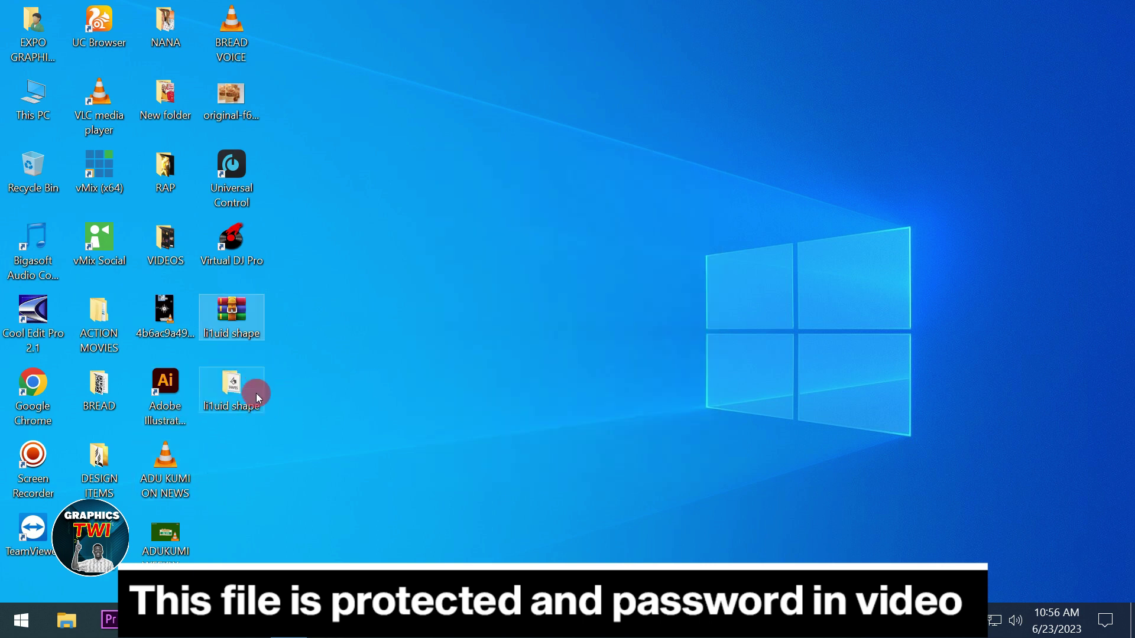
{"action": "left_click", "coordinate": [293, 621]}
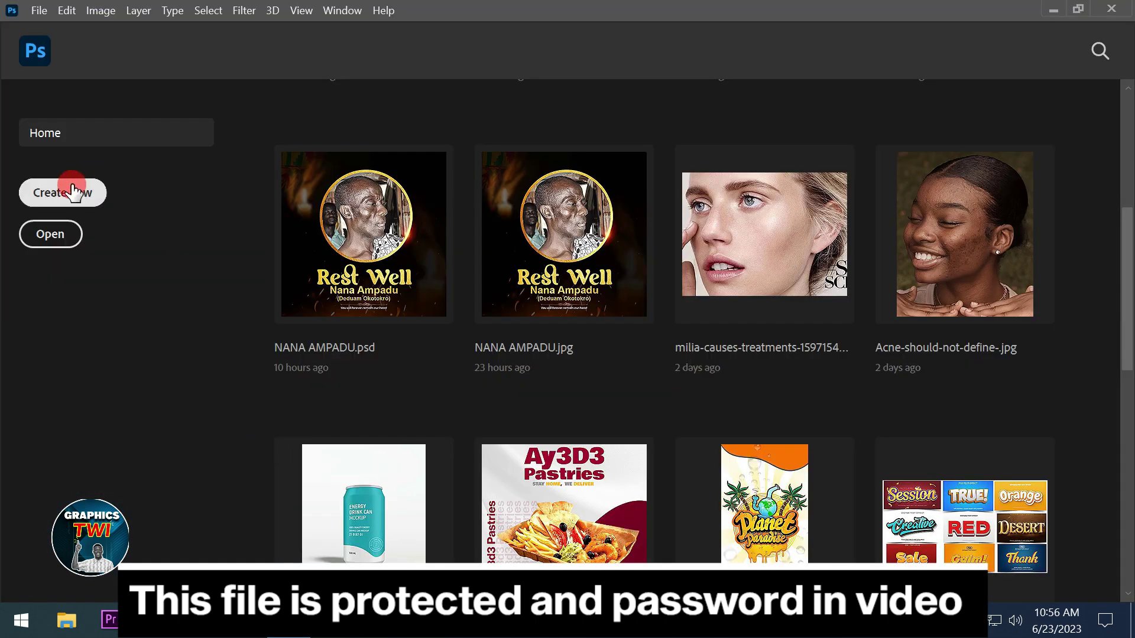
Create a new white 3000 × 3000 px document at 300 ppi
{"action": "left_click", "coordinate": [73, 185]}
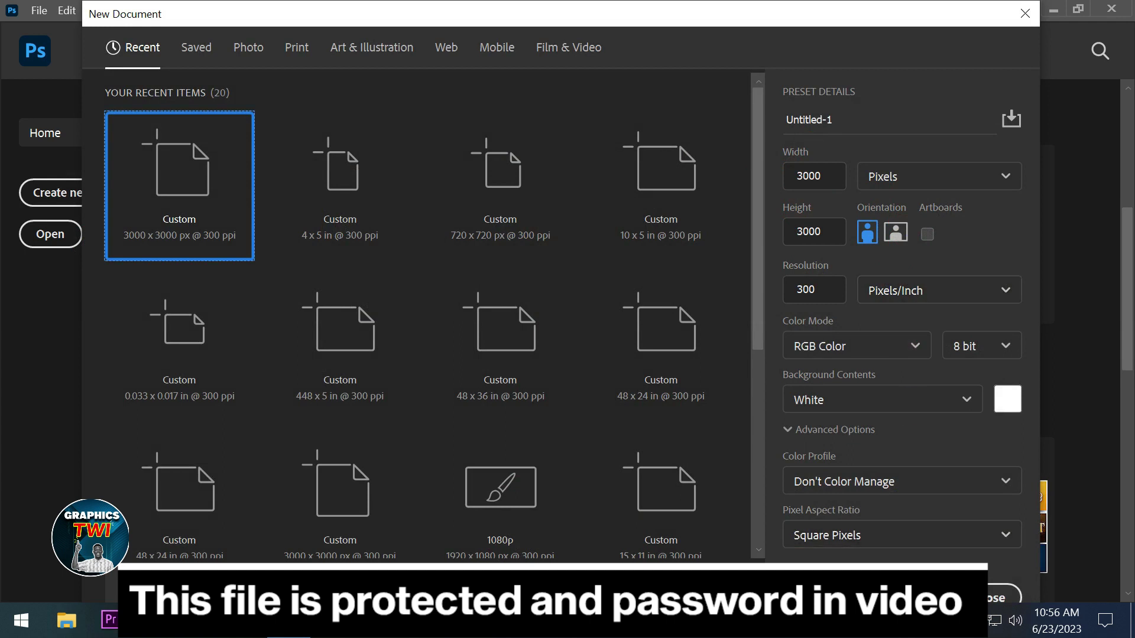
{"action": "left_click", "coordinate": [1005, 598]}
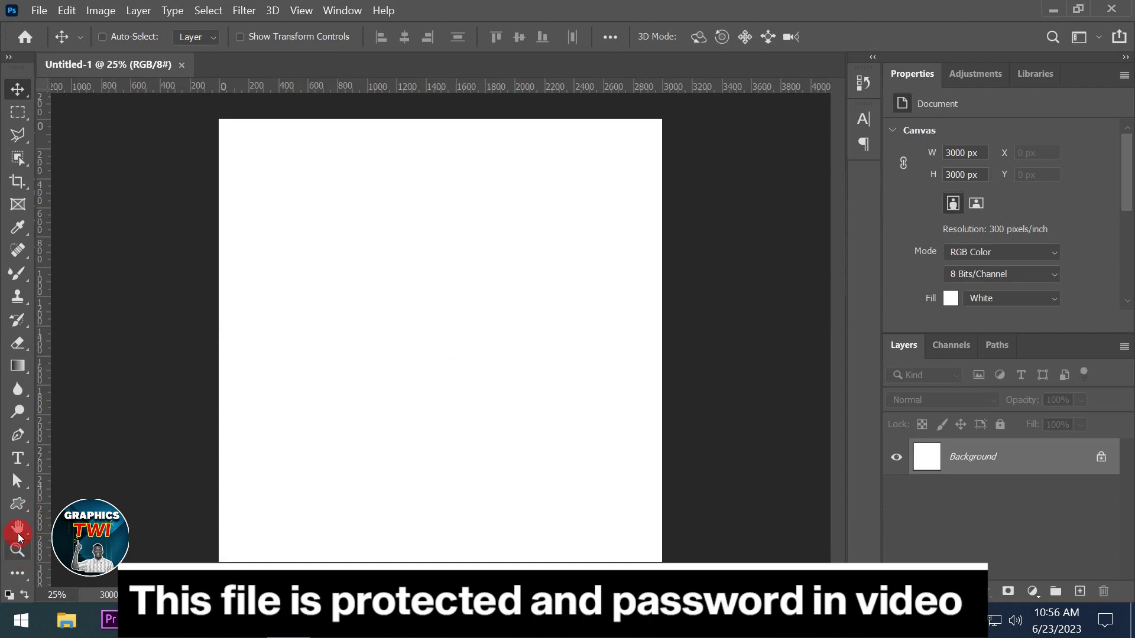
Switch to the Custom Shape Tool and start importing shapes from the shape picker
{"action": "left_click", "coordinate": [18, 503]}
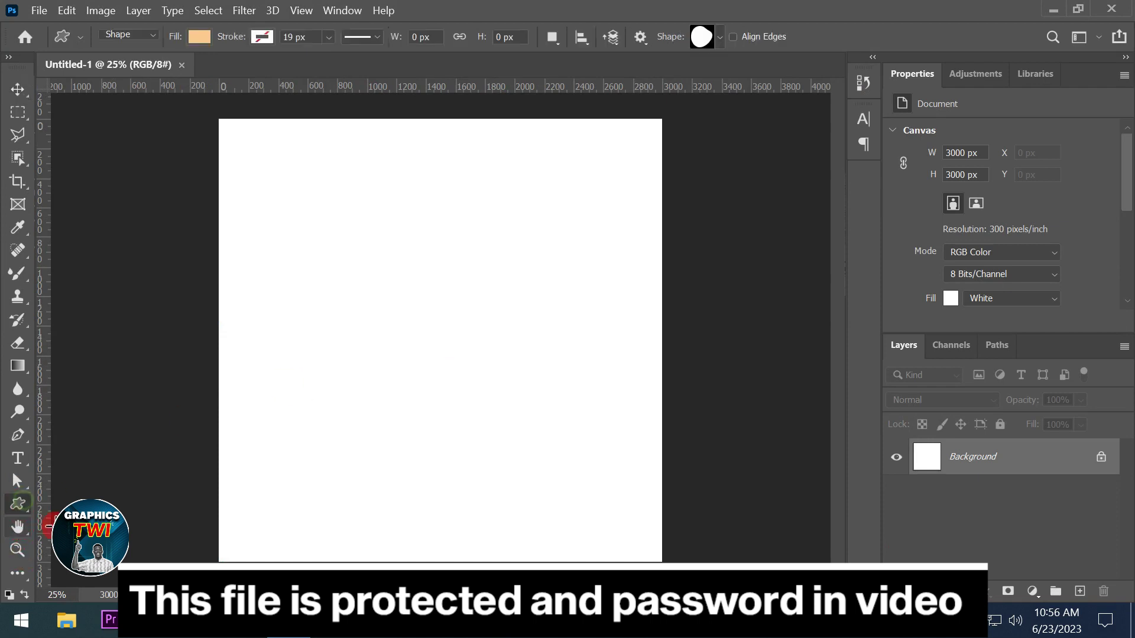
{"action": "right_click", "coordinate": [17, 504]}
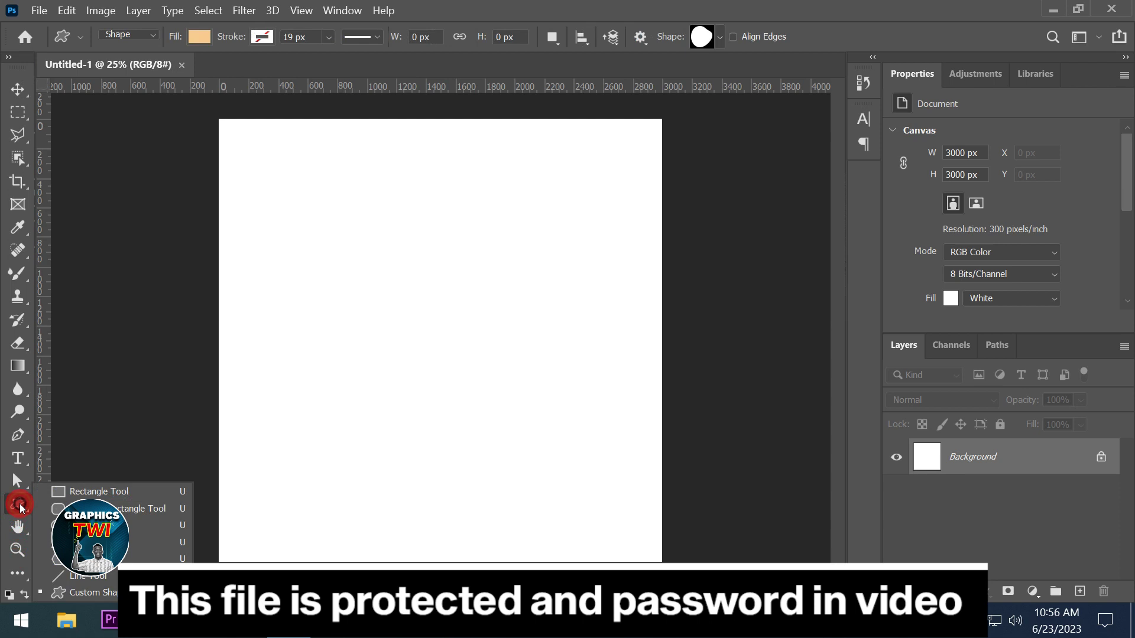
{"action": "left_click", "coordinate": [98, 592]}
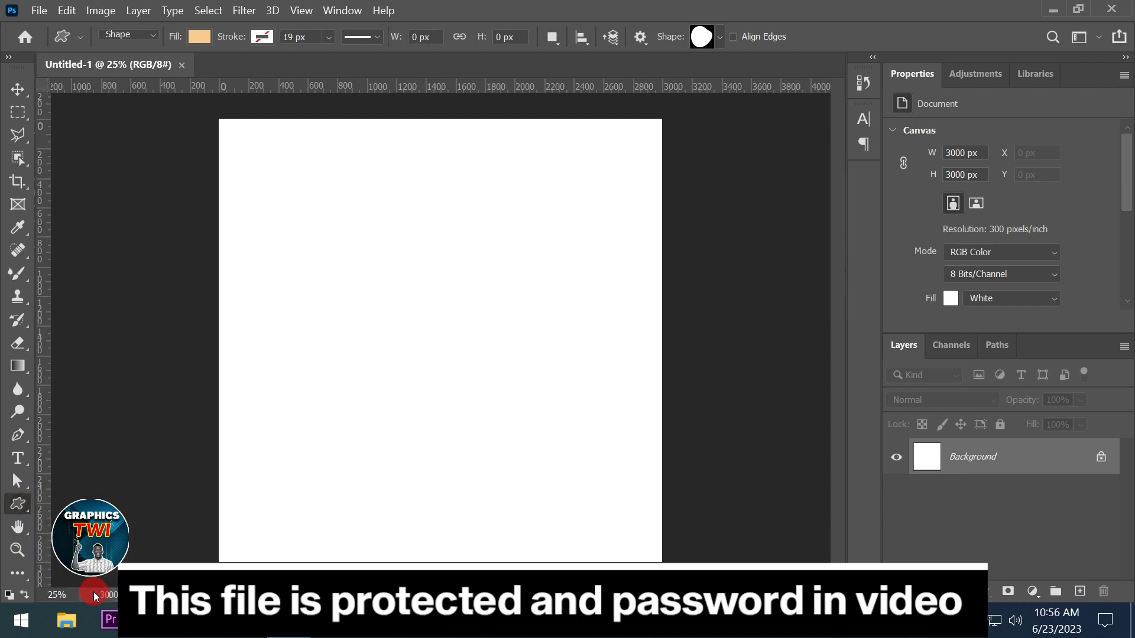
{"action": "left_click", "coordinate": [721, 38]}
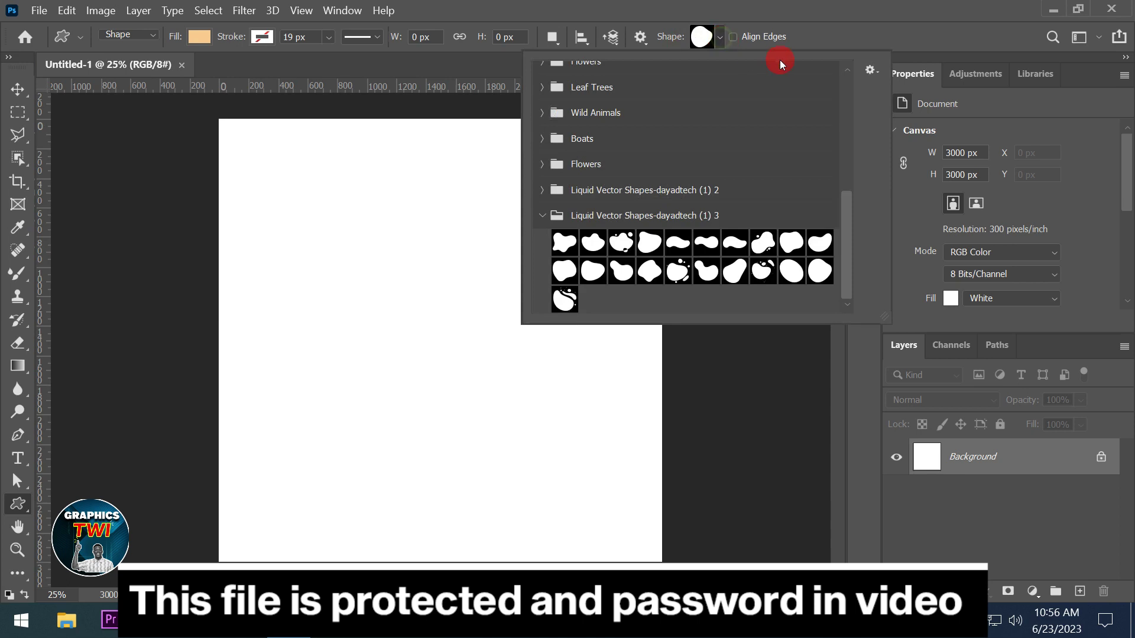
{"action": "left_click", "coordinate": [870, 69]}
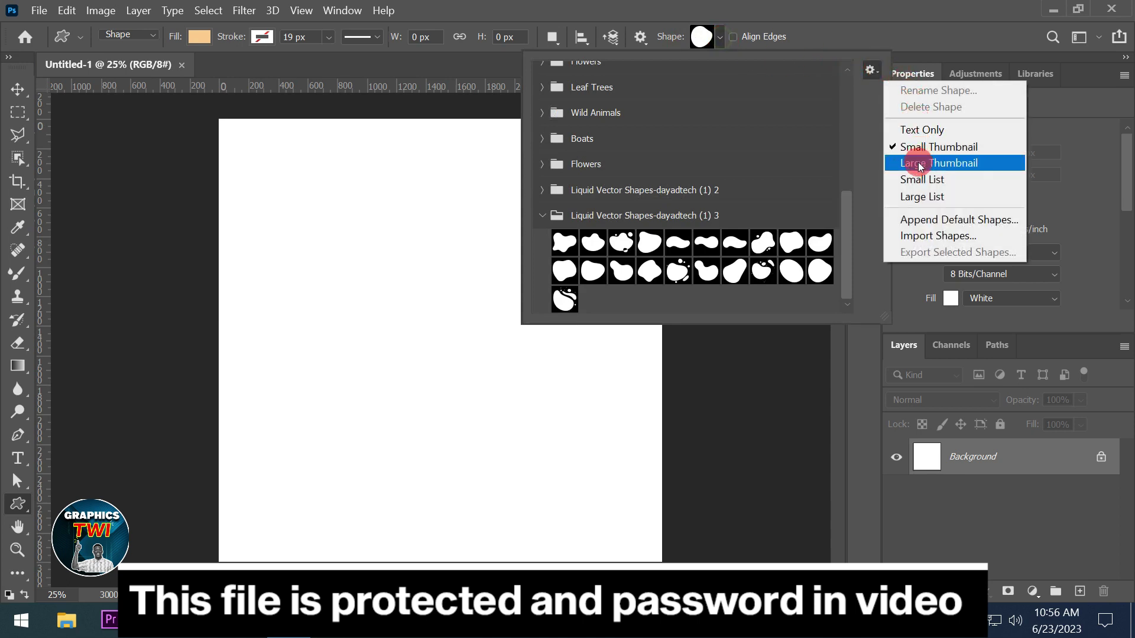
{"action": "left_click", "coordinate": [937, 235]}
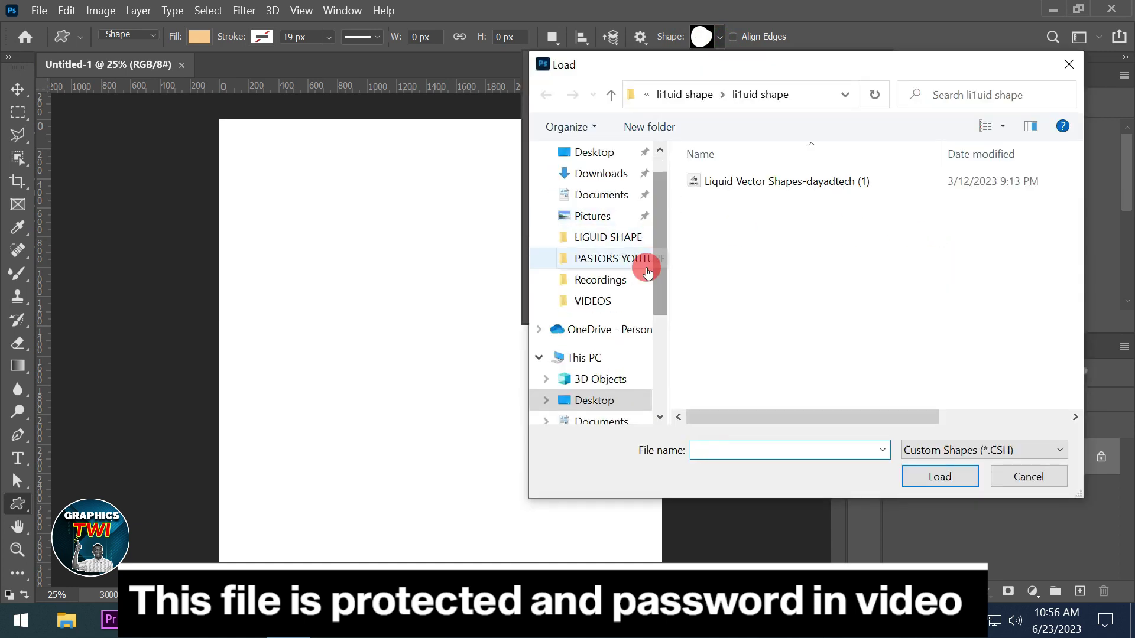
Load Liquid Vector Shapes-dayadtech (1) from Desktop > LIGUID SHAPE > li1uid shape > li1uid shape
{"action": "scroll", "coordinate": [646, 261], "scroll_direction": "up", "scroll_amount": 1}
{"action": "left_click", "coordinate": [591, 187]}
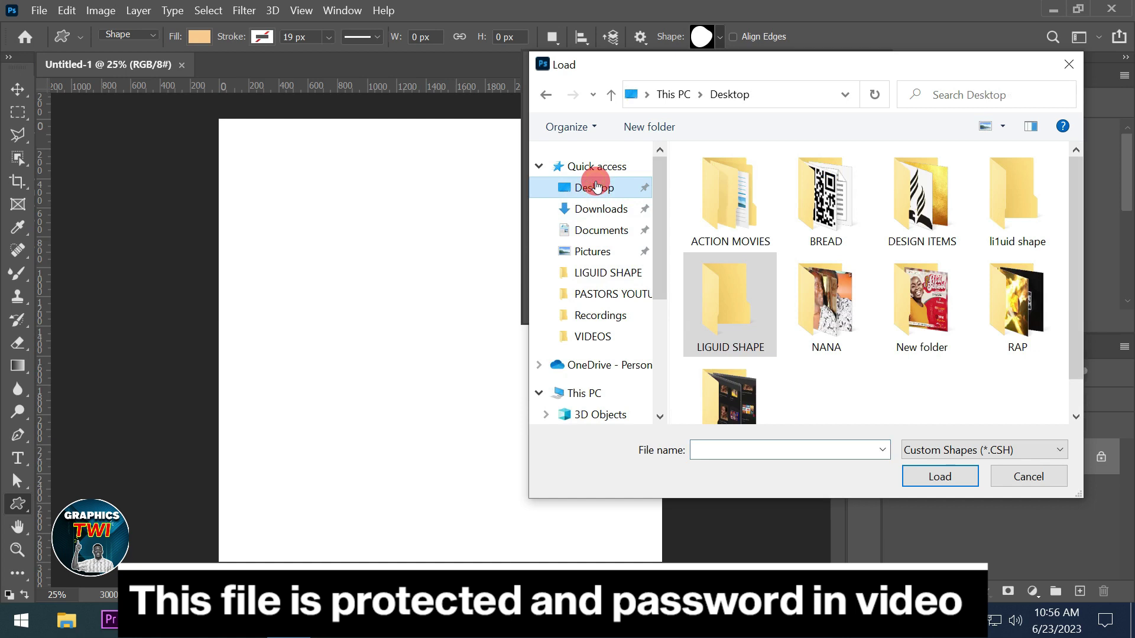
{"action": "left_click", "coordinate": [717, 299]}
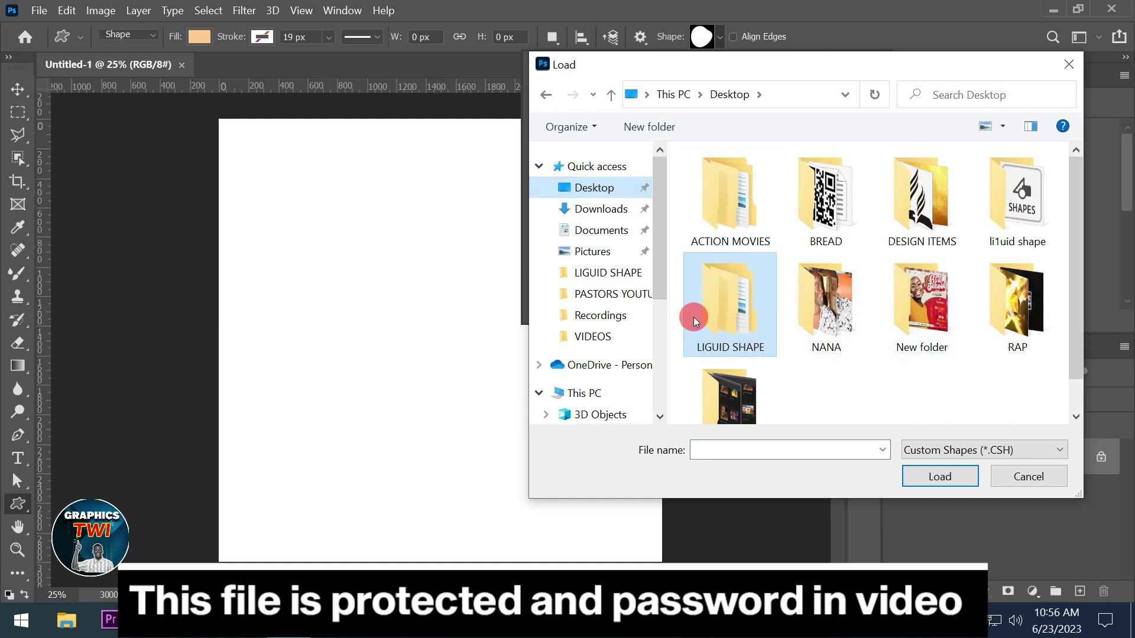
{"action": "double_click", "coordinate": [729, 331]}
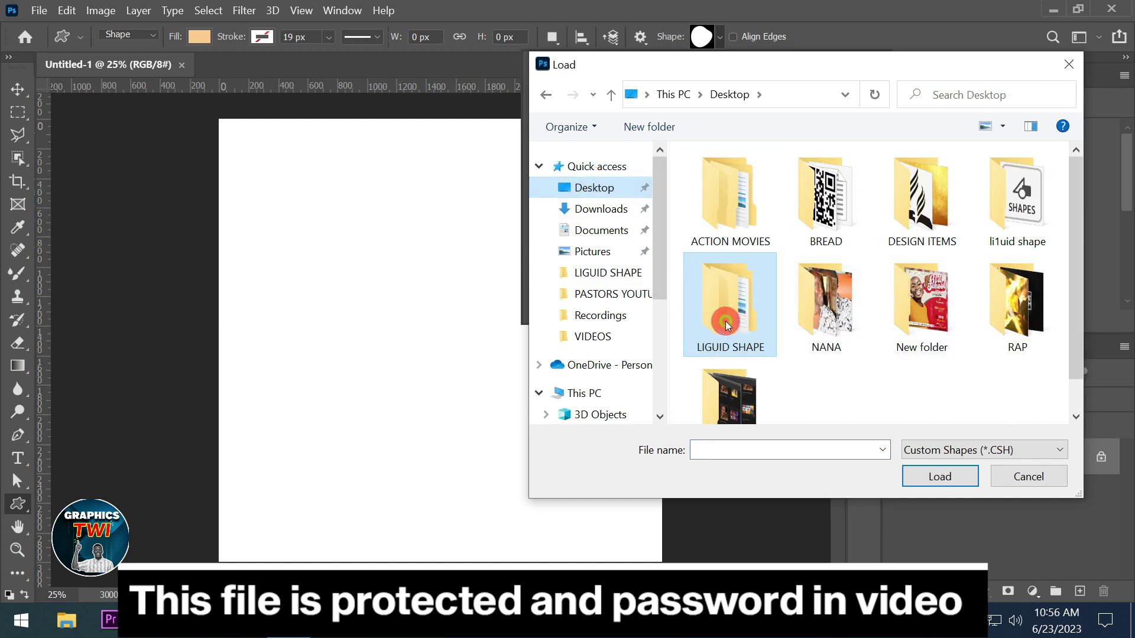
{"action": "double_click", "coordinate": [716, 184]}
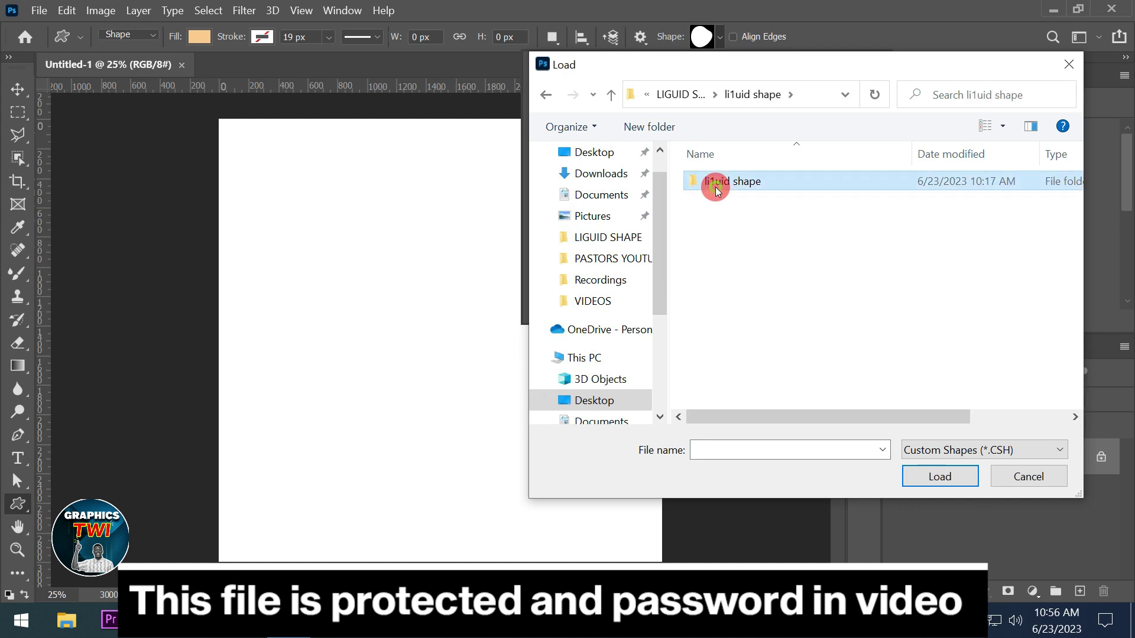
{"action": "double_click", "coordinate": [717, 184]}
{"action": "left_click", "coordinate": [820, 188]}
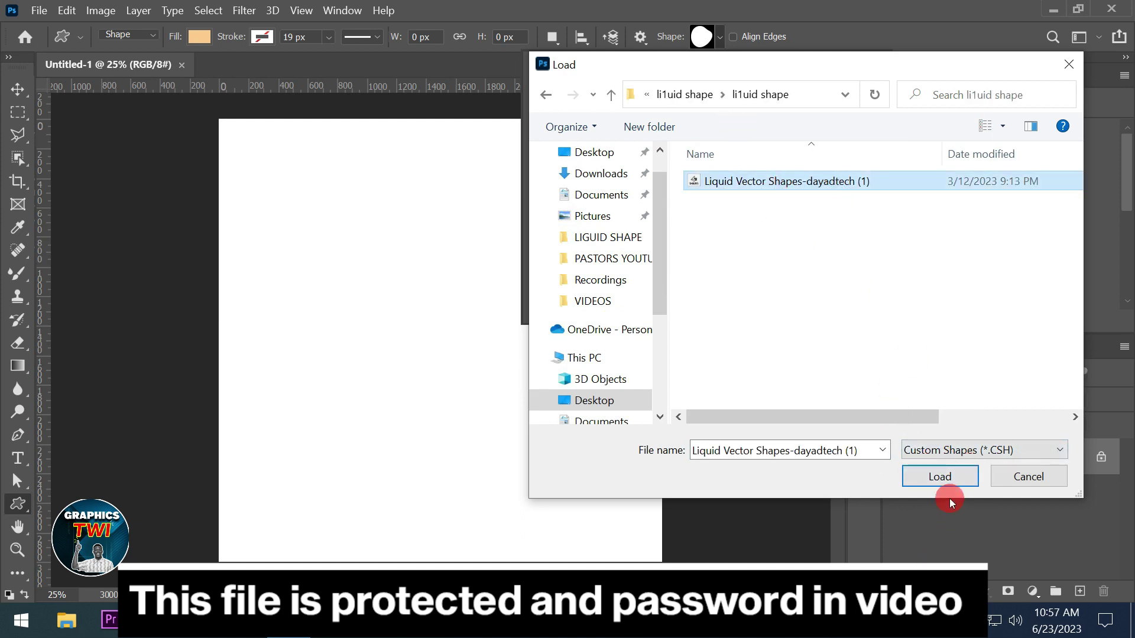
{"action": "left_click", "coordinate": [940, 477]}
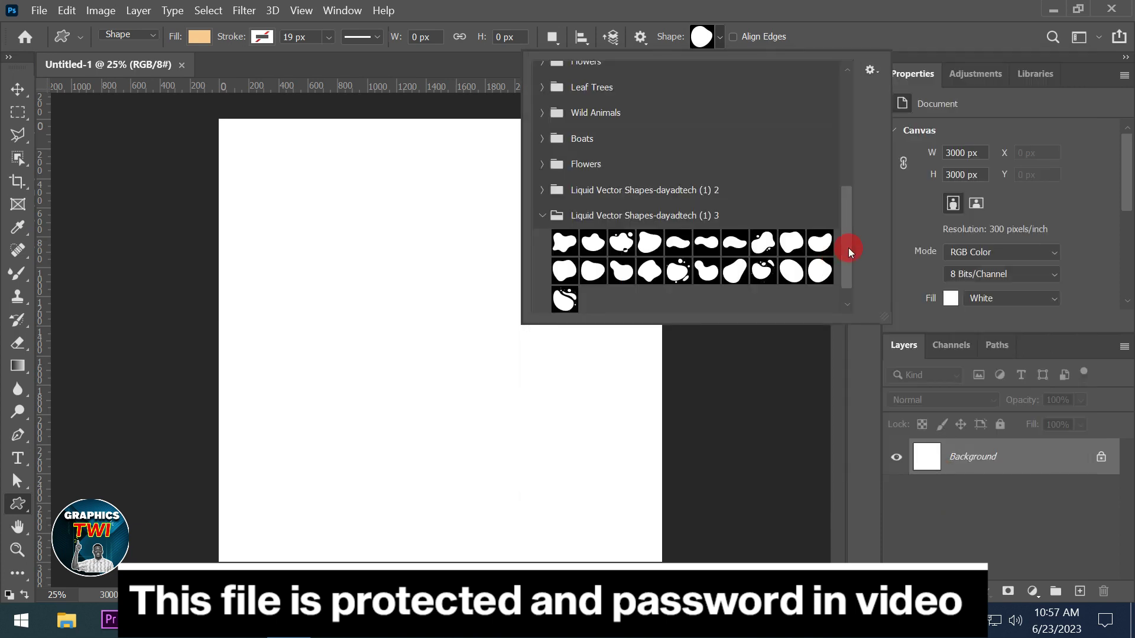
{"action": "left_click_drag", "start_coordinate": [846, 246], "coordinate": [847, 332]}
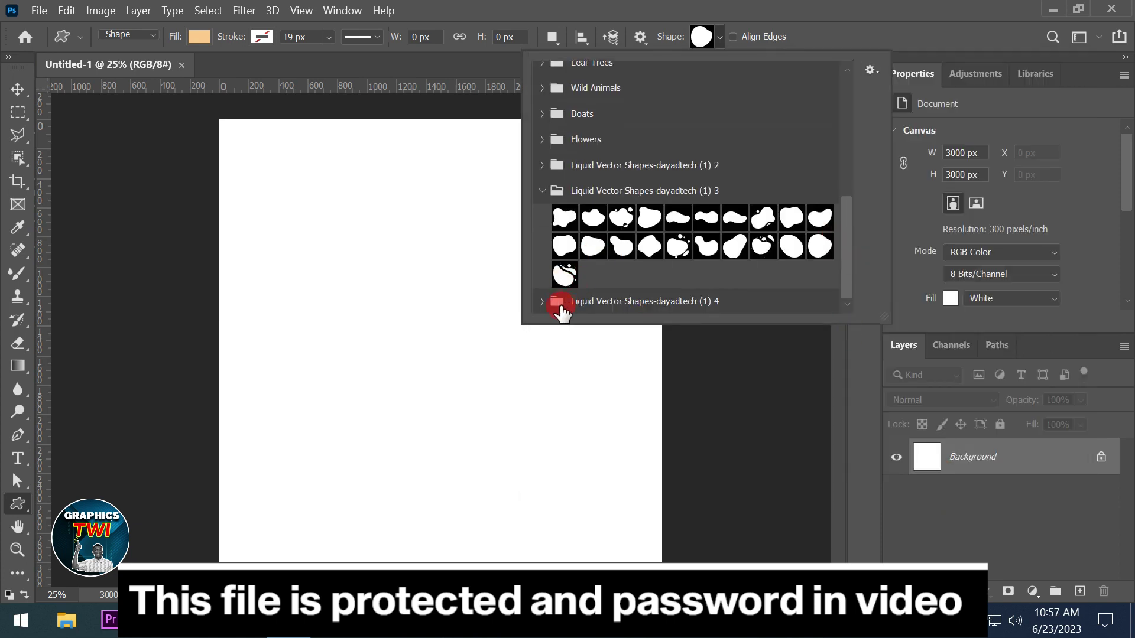
Pick the first liquid blob in the Liquid Vector Shapes-dayadtech (1) 4 folder as the shape
{"action": "left_click", "coordinate": [542, 301]}
{"action": "left_click_drag", "start_coordinate": [843, 246], "coordinate": [841, 307]}
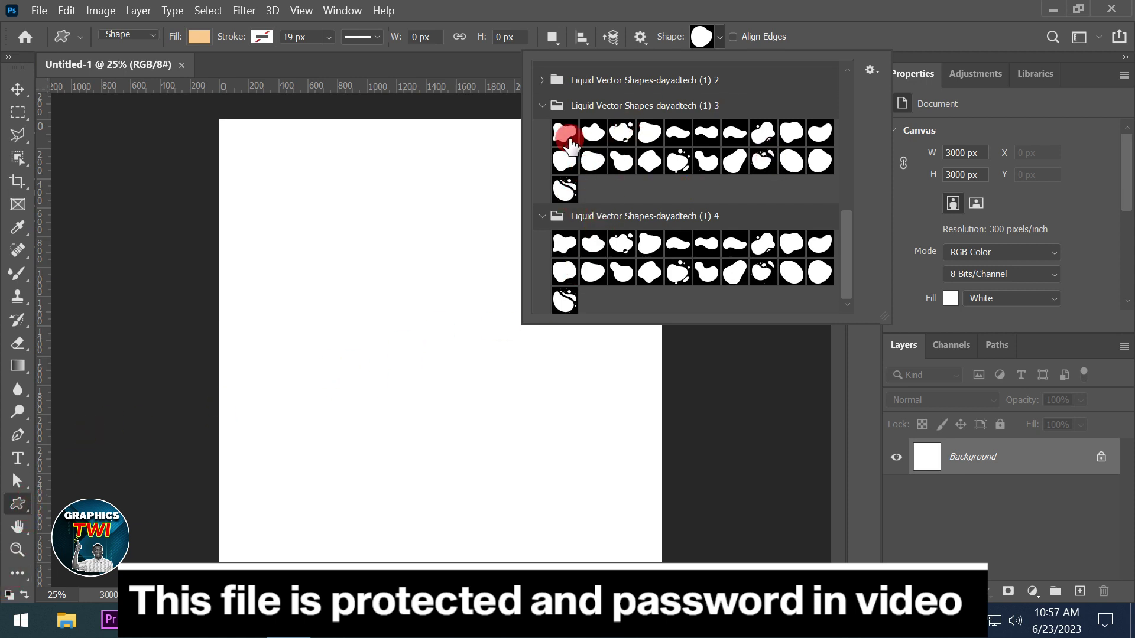
{"action": "left_click", "coordinate": [571, 140]}
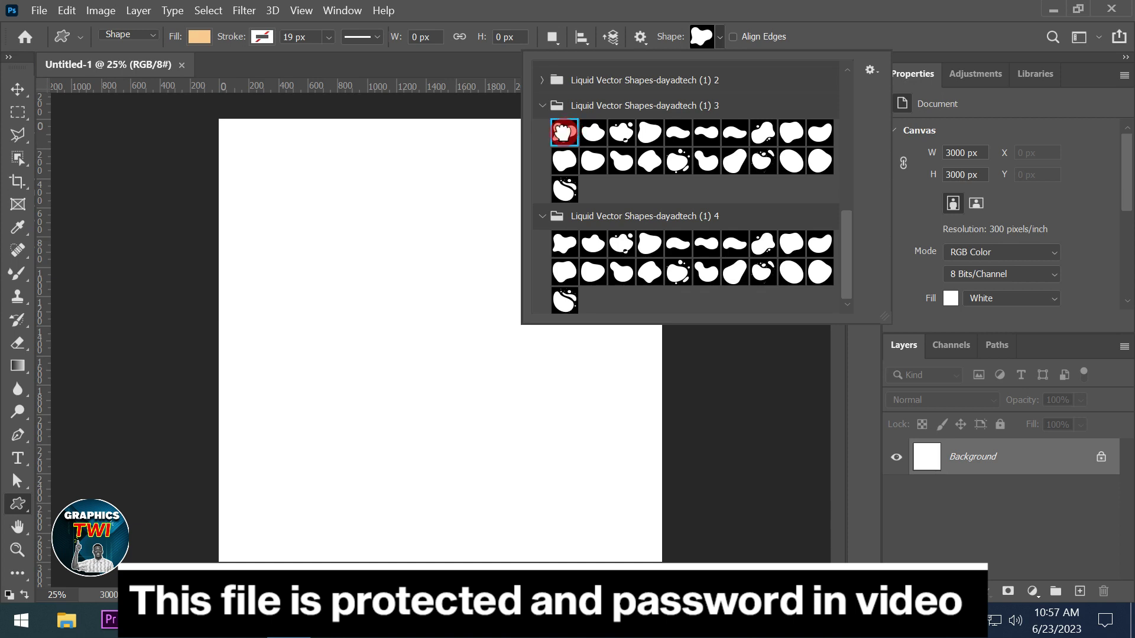
{"action": "left_click", "coordinate": [844, 73]}
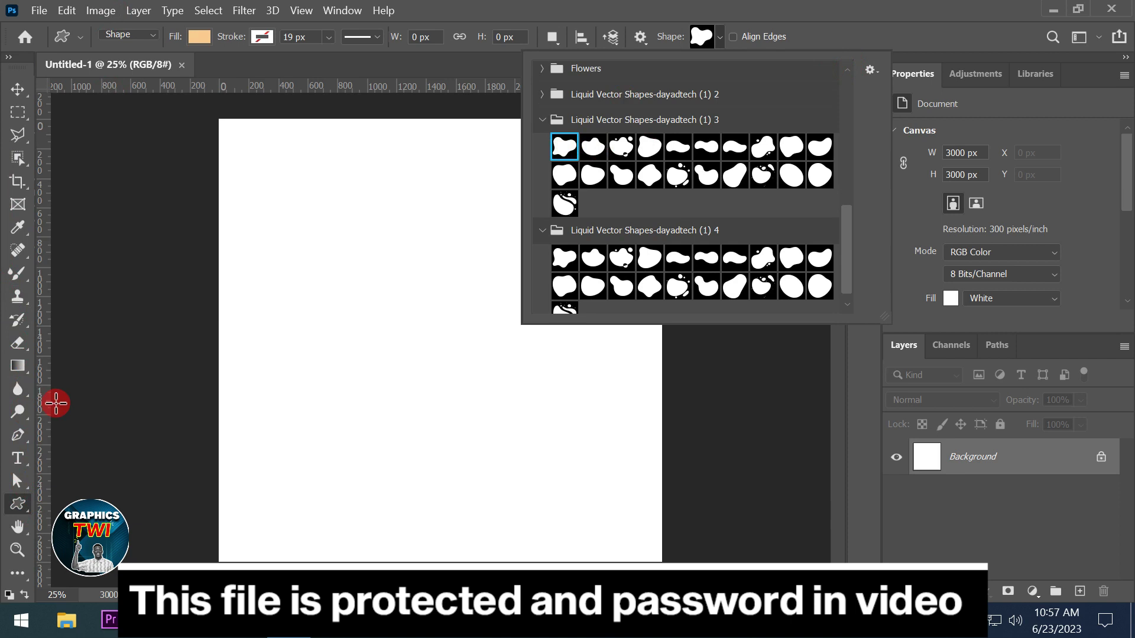
{"action": "left_click", "coordinate": [199, 36]}
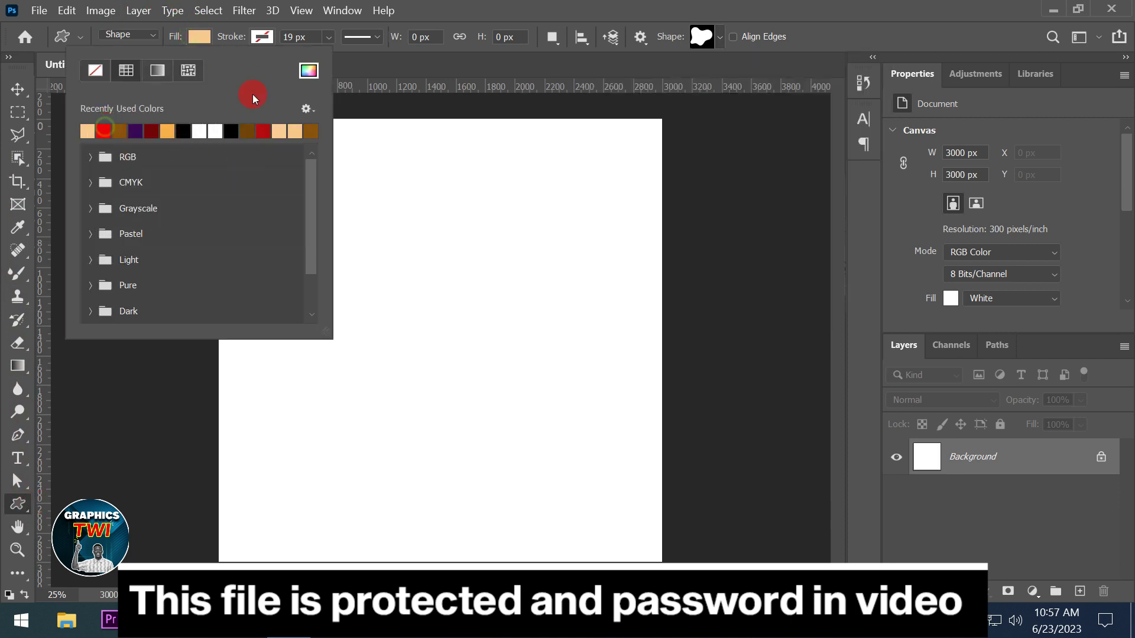
Draw the peach liquid blob on the canvas and position it
{"action": "left_click", "coordinate": [709, 9]}
{"action": "left_click_drag", "start_coordinate": [354, 325], "coordinate": [586, 540]}
{"action": "left_click", "coordinate": [17, 89]}
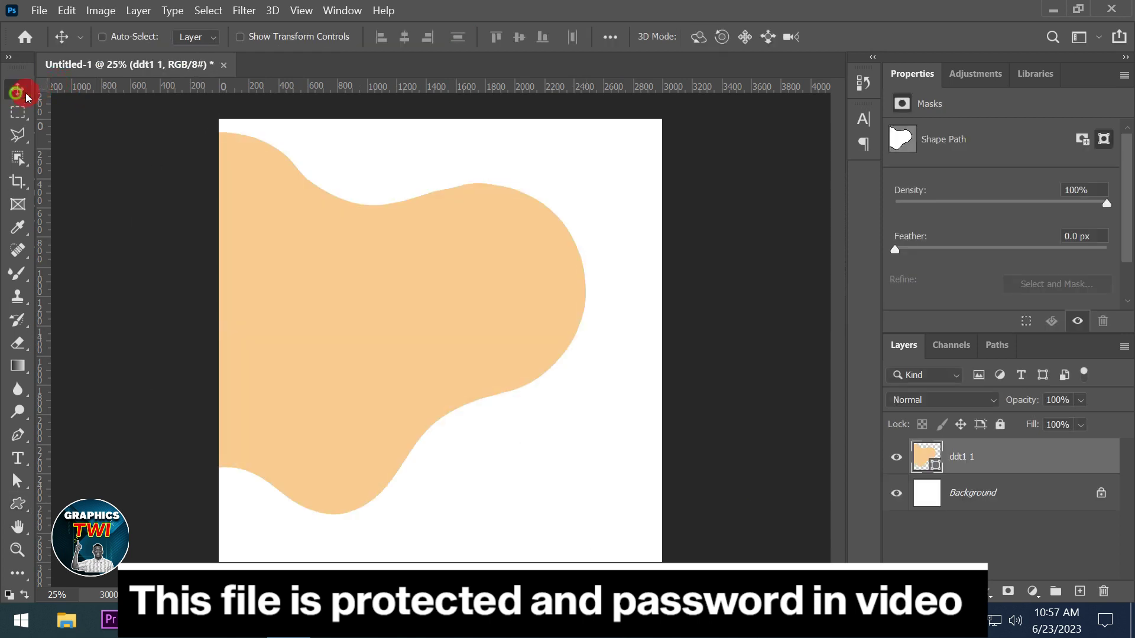
{"action": "left_click_drag", "start_coordinate": [368, 299], "coordinate": [455, 513]}
{"action": "left_click_drag", "start_coordinate": [502, 416], "coordinate": [509, 349]}
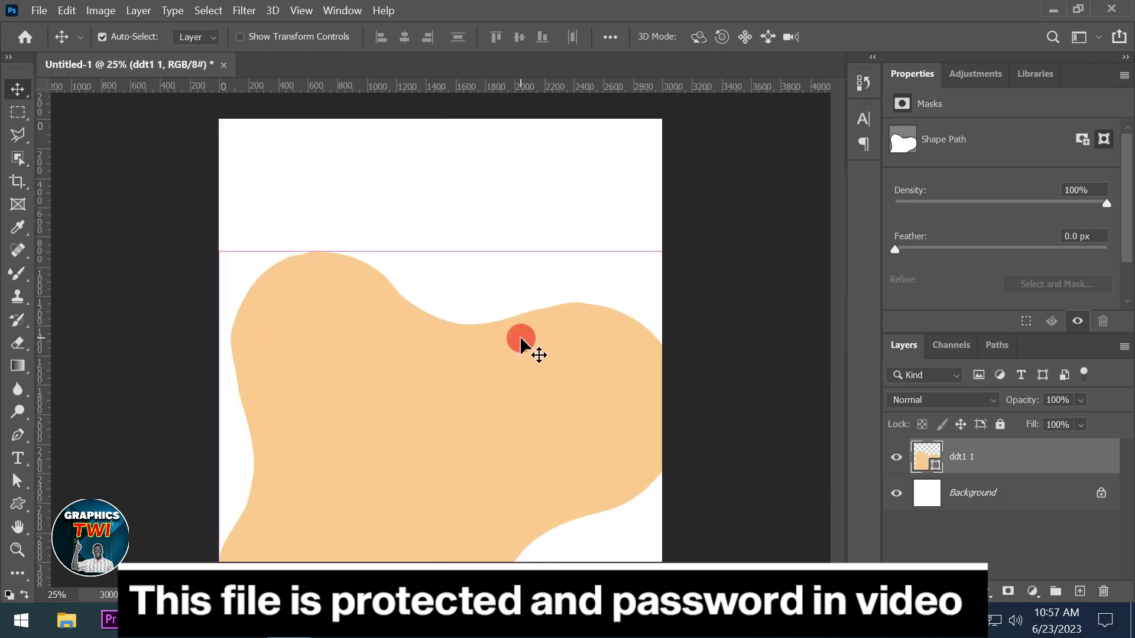
Scale the blob to about 141% and move it up as a wave across the canvas top
{"action": "key", "text": "ctrl+t"}
{"action": "left_click_drag", "start_coordinate": [690, 256], "coordinate": [786, 180]}
{"action": "left_click_drag", "start_coordinate": [519, 372], "coordinate": [582, 379]}
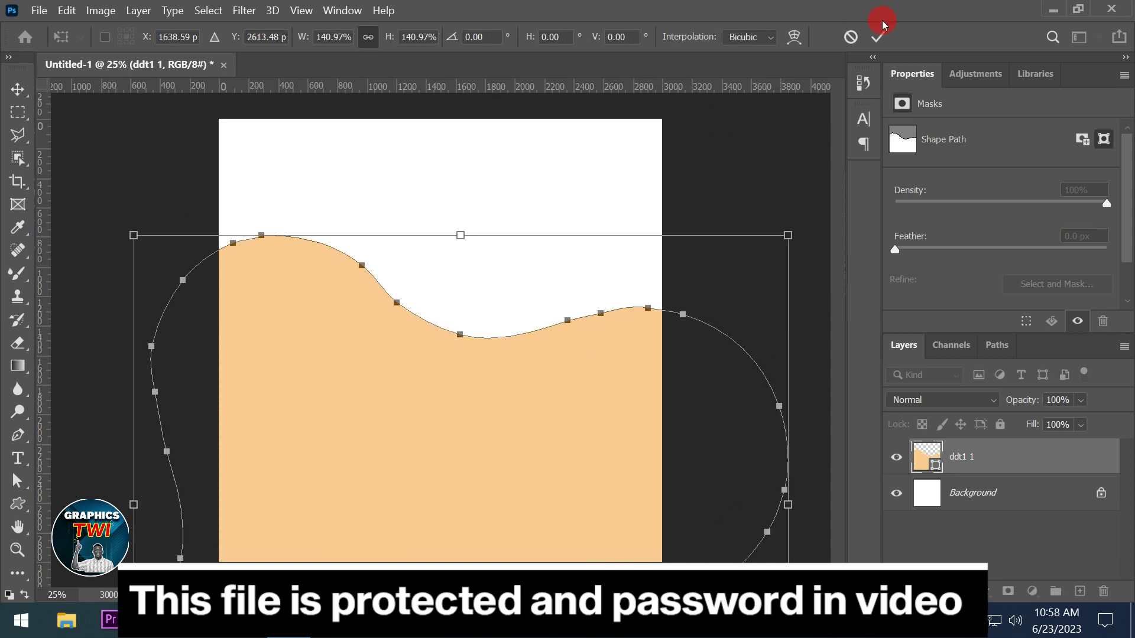
{"action": "left_click", "coordinate": [878, 37]}
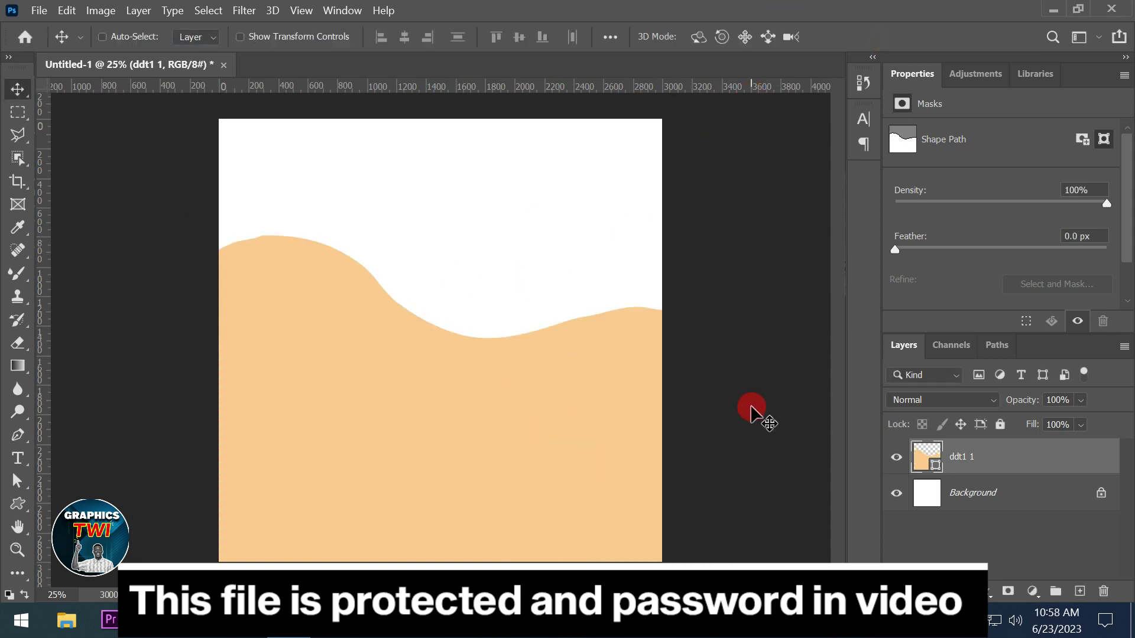
{"action": "left_click_drag", "start_coordinate": [491, 443], "coordinate": [428, 223]}
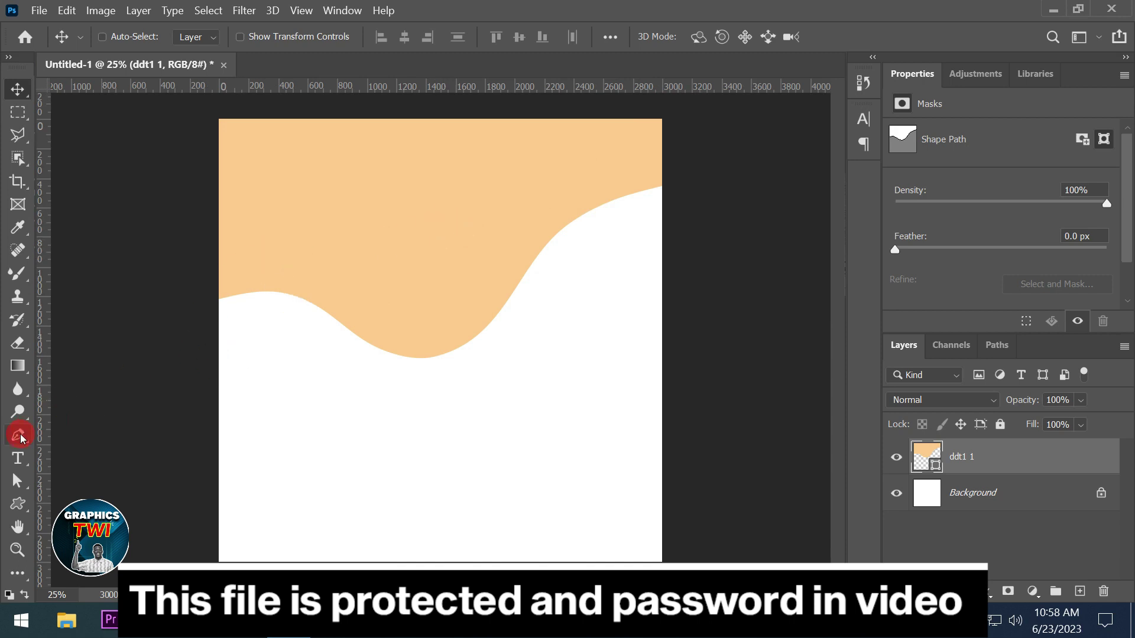
{"action": "left_click", "coordinate": [9, 442]}
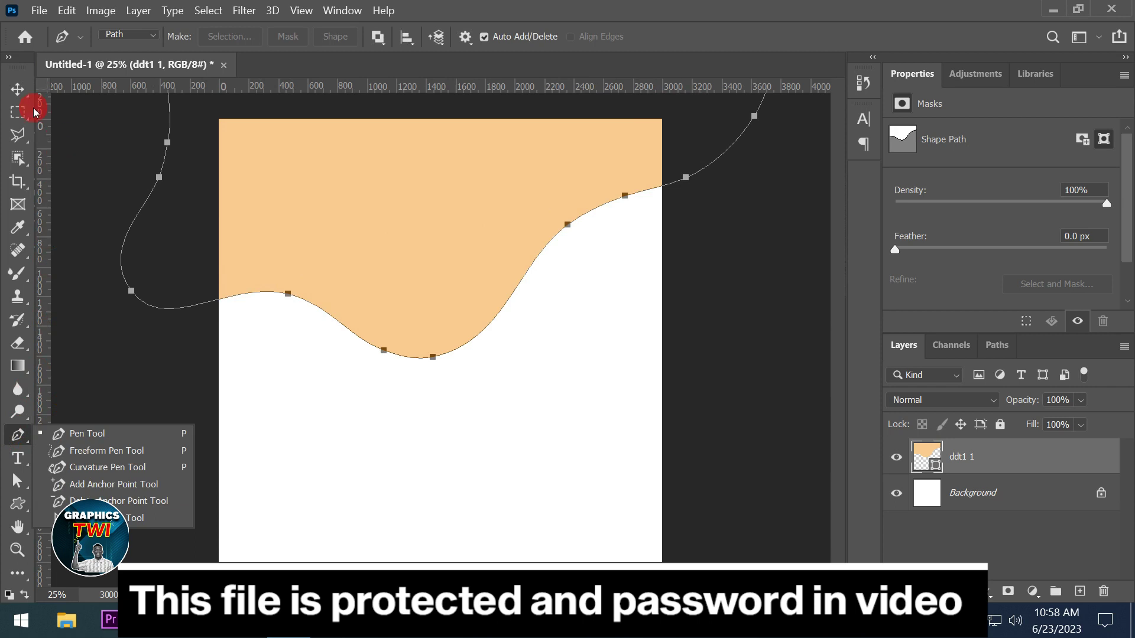
{"action": "left_click", "coordinate": [17, 89]}
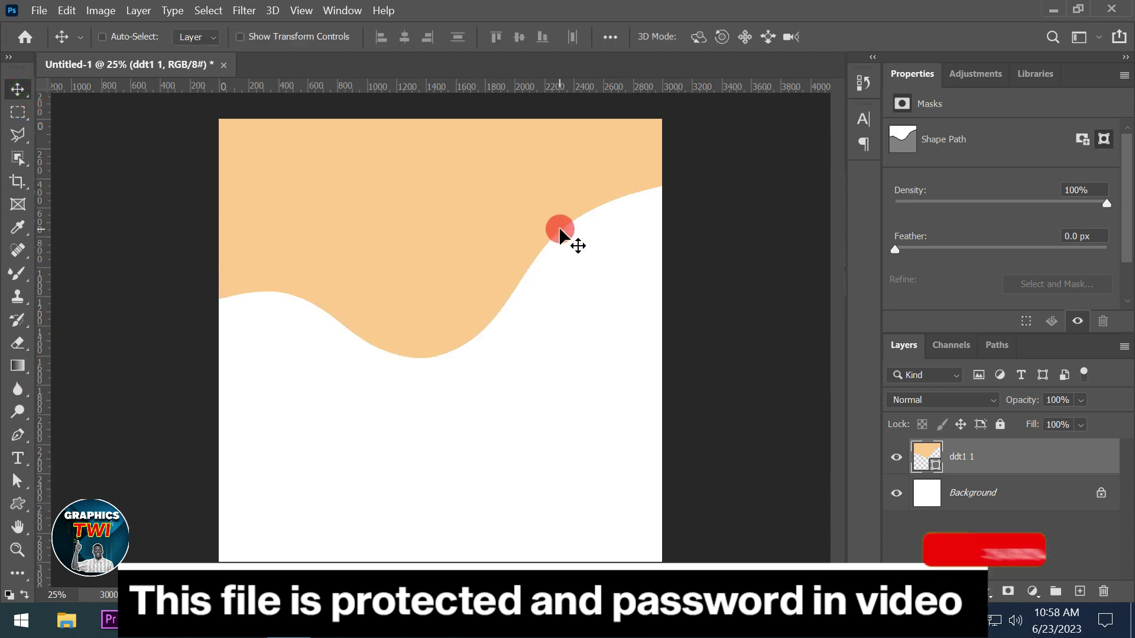
Recolour the ddt1 1 wave dark red (RGB 128, 14, 14), then delete the layer
{"action": "double_click", "coordinate": [937, 465]}
{"action": "left_click", "coordinate": [692, 294]}
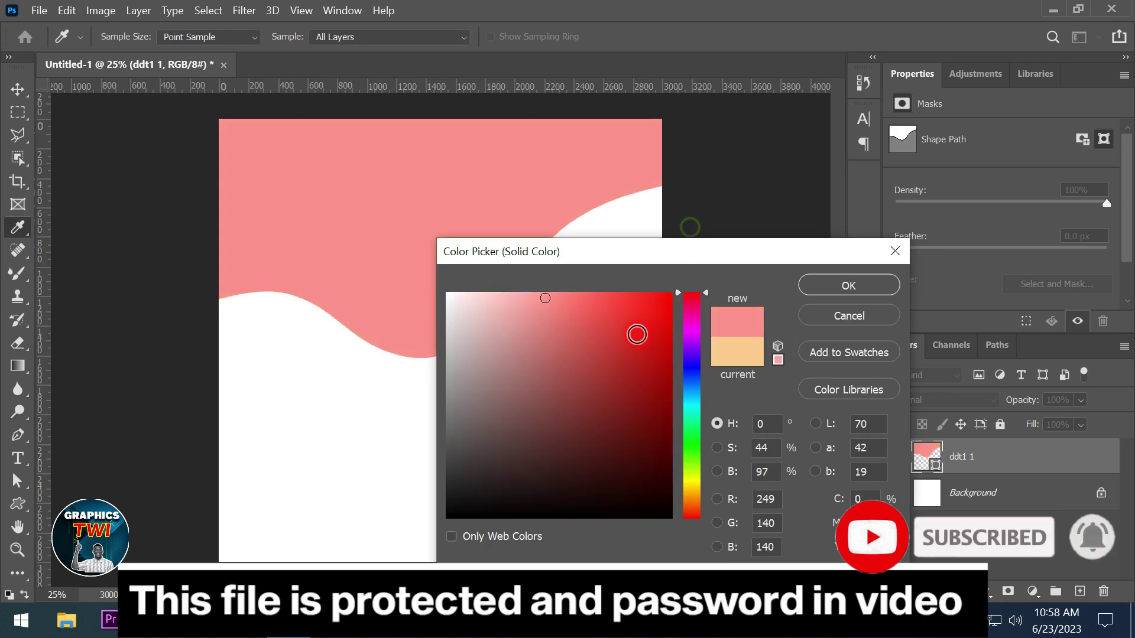
{"action": "left_click", "coordinate": [655, 360]}
{"action": "left_click_drag", "start_coordinate": [626, 424], "coordinate": [448, 307]}
{"action": "left_click_drag", "start_coordinate": [487, 470], "coordinate": [690, 469]}
{"action": "left_click", "coordinate": [691, 442]}
{"action": "left_click_drag", "start_coordinate": [665, 424], "coordinate": [677, 295]}
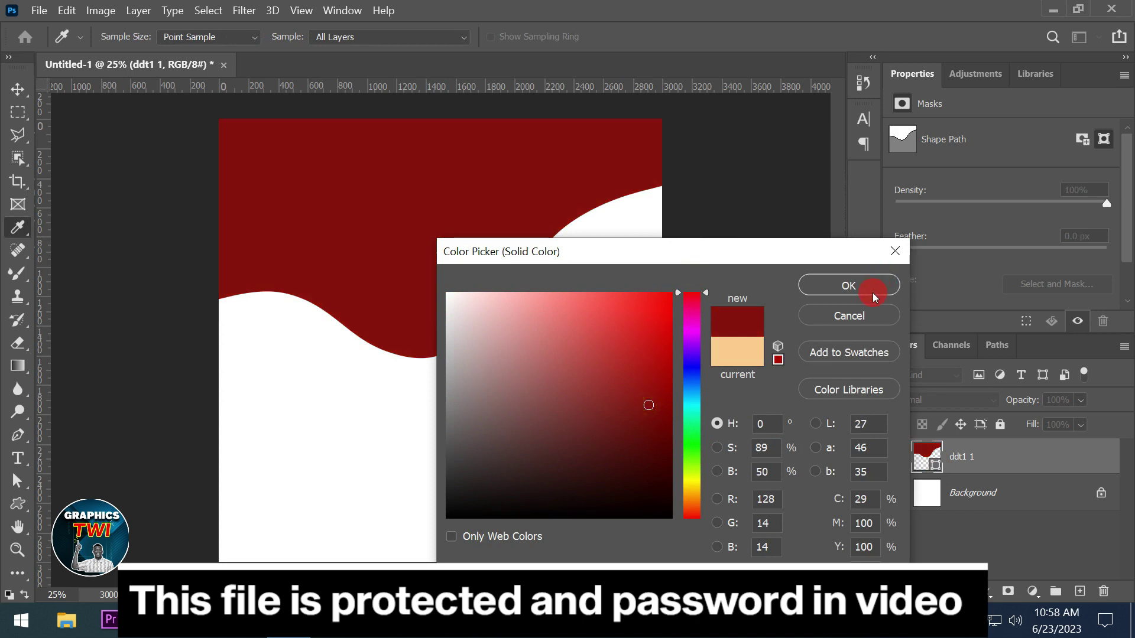
{"action": "left_click", "coordinate": [872, 290]}
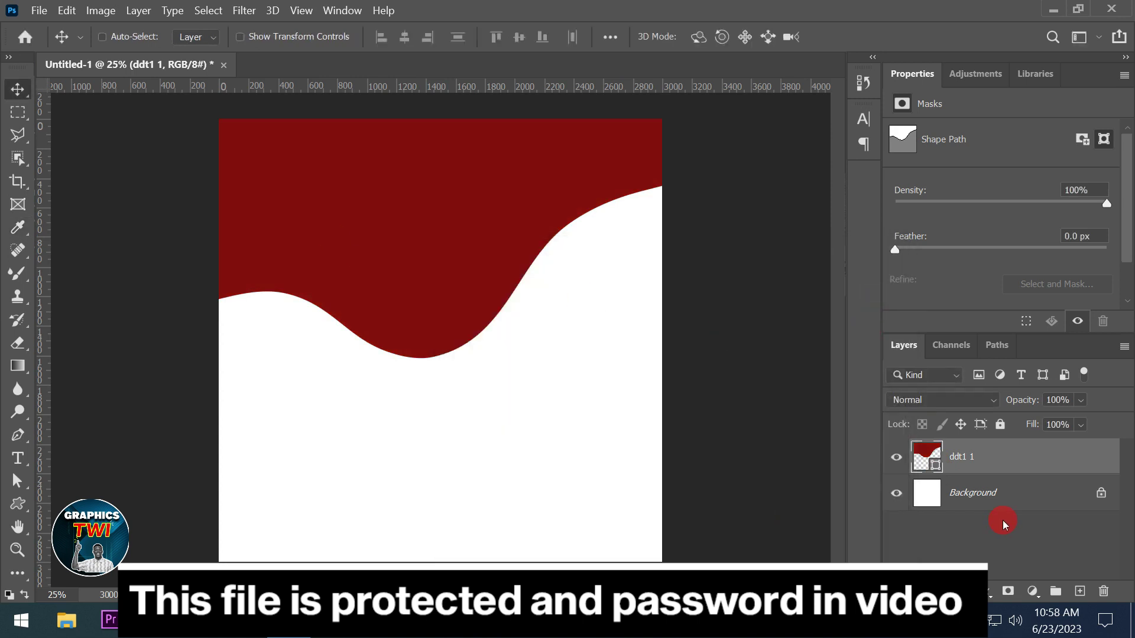
{"action": "key", "text": "Delete"}
{"action": "left_click", "coordinate": [18, 504]}
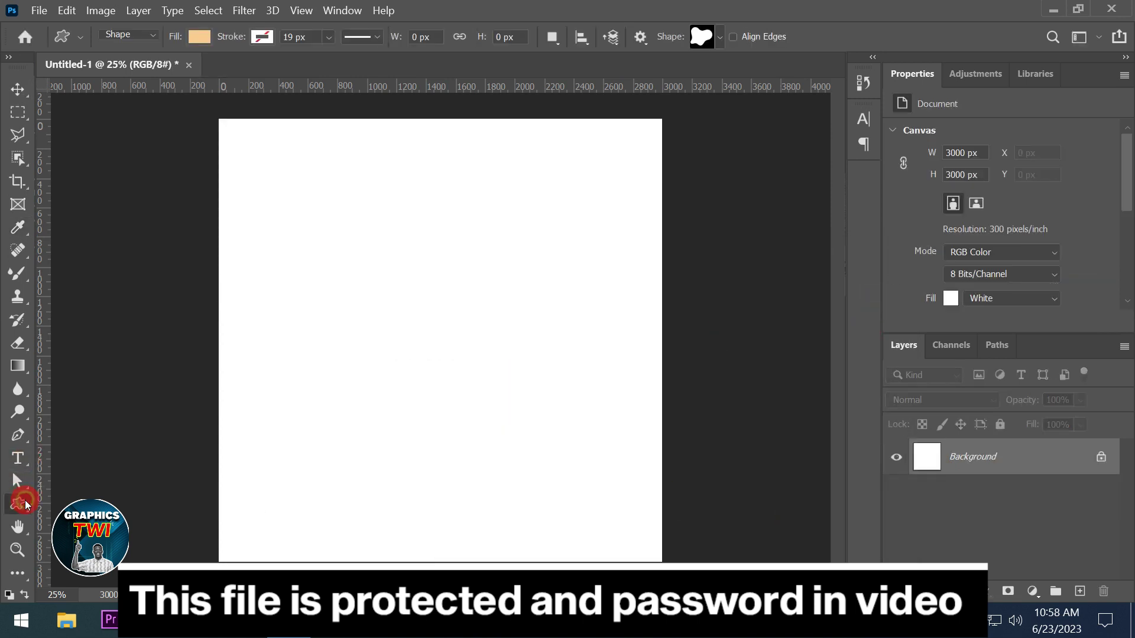
{"action": "left_click", "coordinate": [722, 33]}
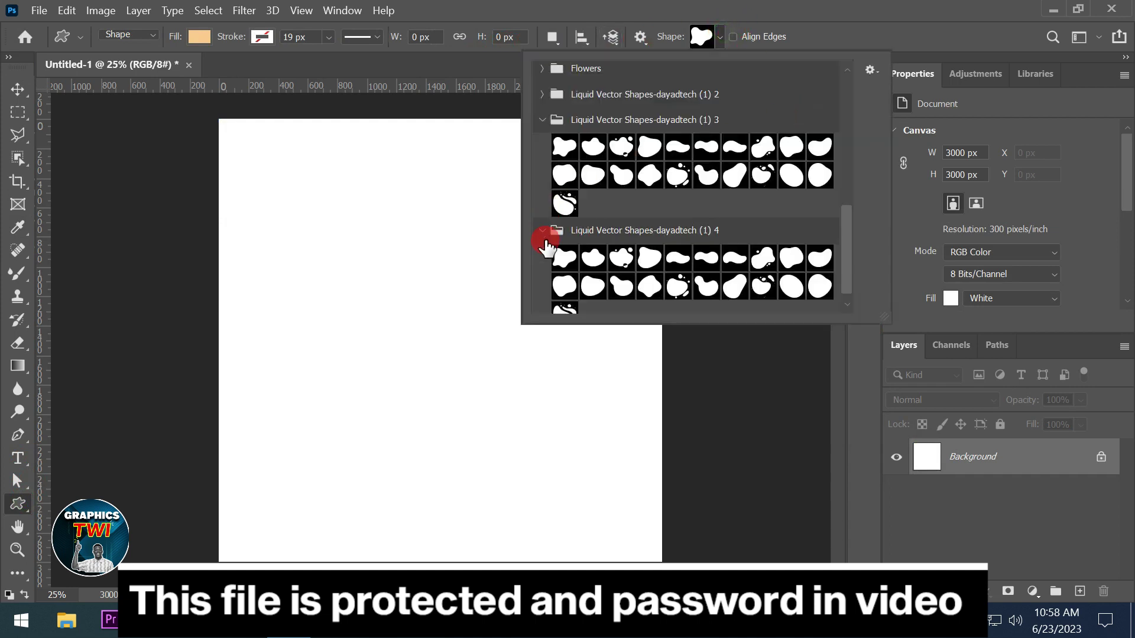
{"action": "left_click", "coordinate": [679, 285]}
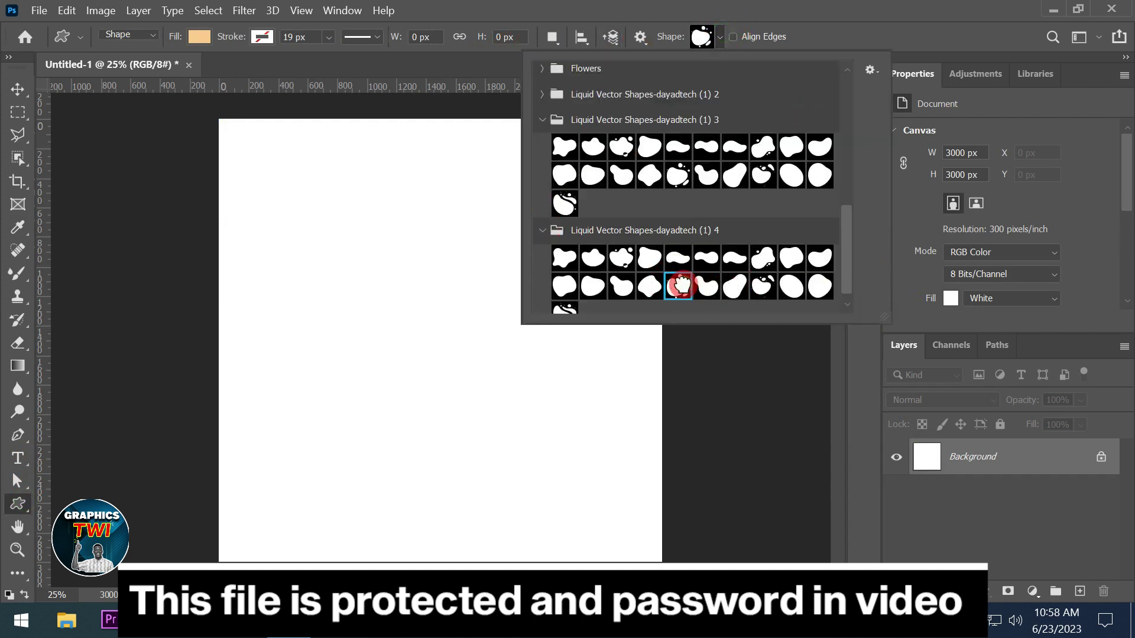
{"action": "left_click_drag", "start_coordinate": [337, 233], "coordinate": [540, 527]}
{"action": "key", "text": "alt"}
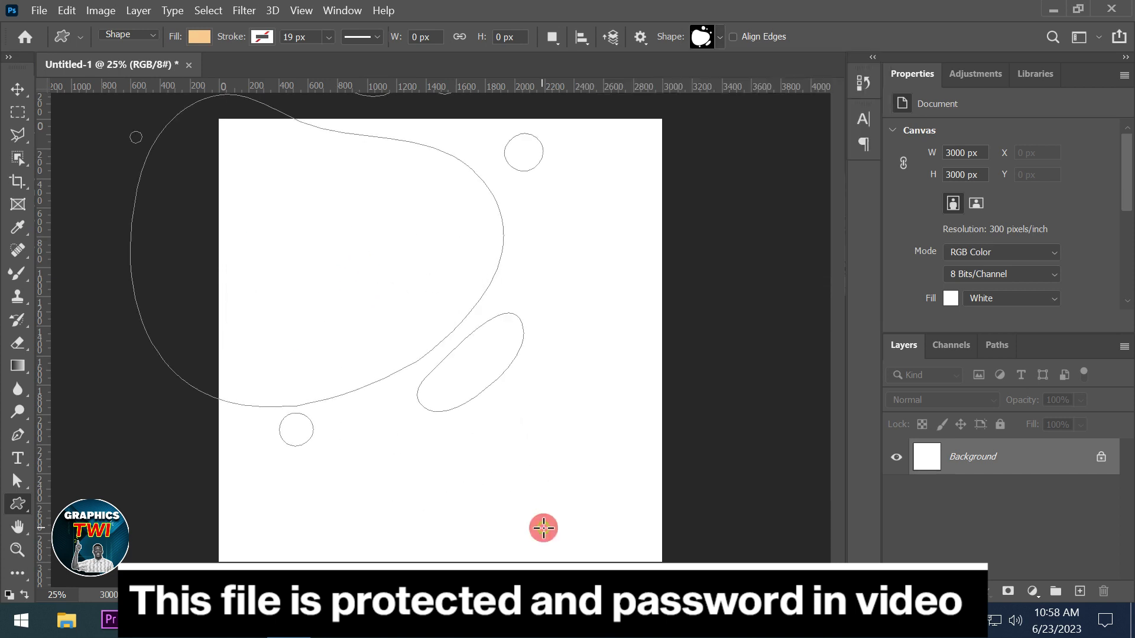
{"action": "left_click", "coordinate": [18, 89]}
{"action": "left_click_drag", "start_coordinate": [292, 223], "coordinate": [403, 339]}
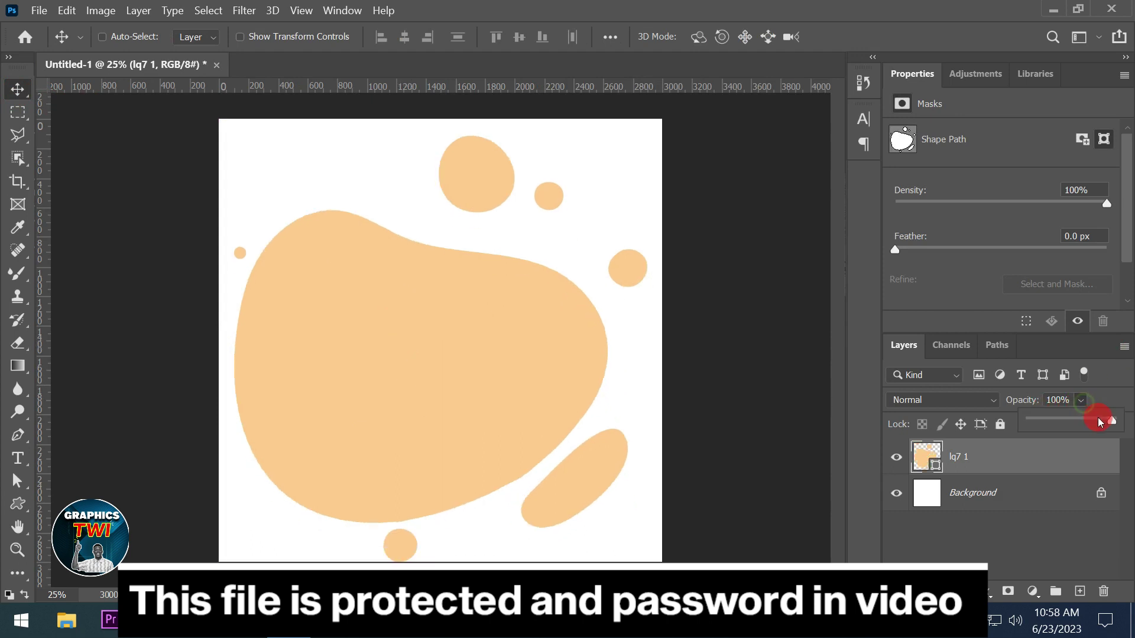
{"action": "left_click_drag", "start_coordinate": [1062, 424], "coordinate": [1055, 424]}
{"action": "left_click", "coordinate": [428, 384]}
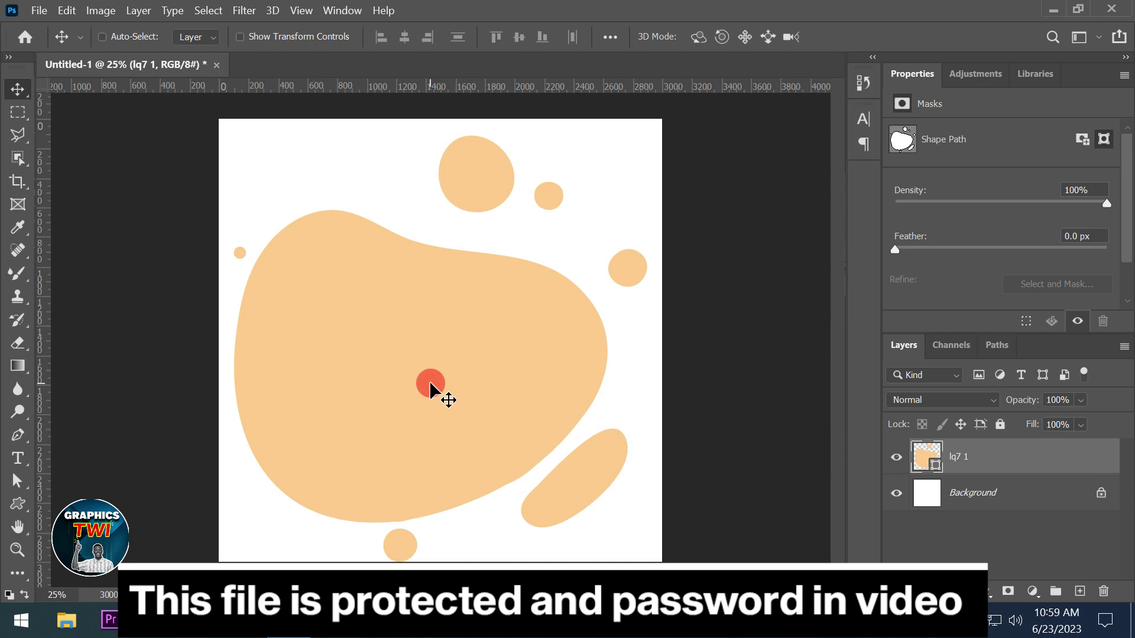
{"action": "key", "text": "Delete"}
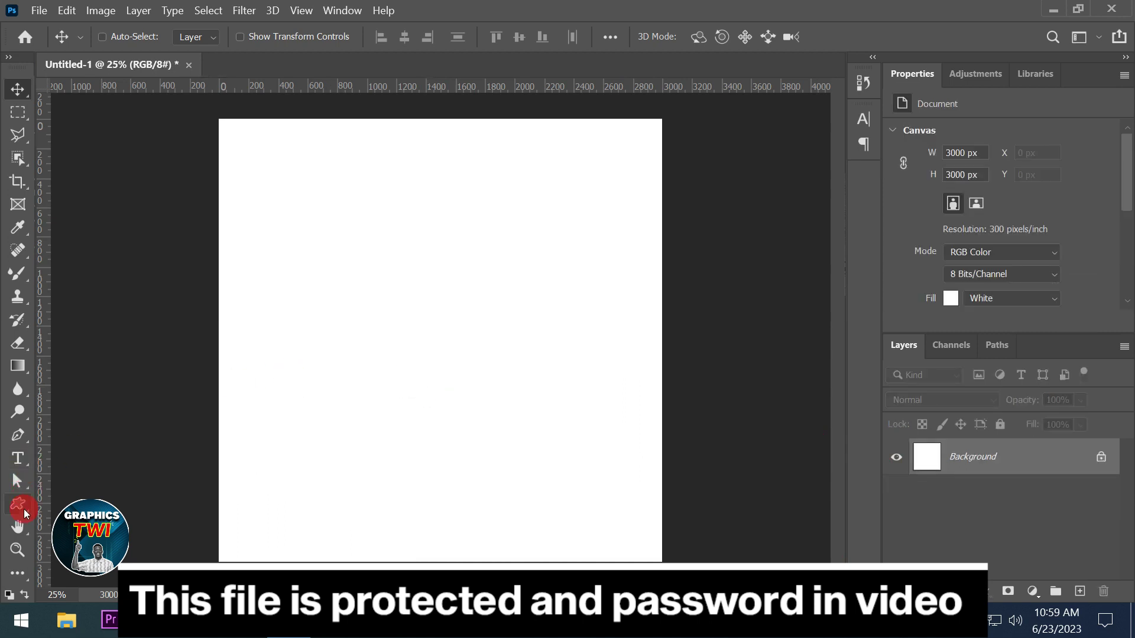
Draw a rounded liquid blob, proportions locked, grown from its centre
{"action": "left_click", "coordinate": [24, 512]}
{"action": "left_click", "coordinate": [719, 39]}
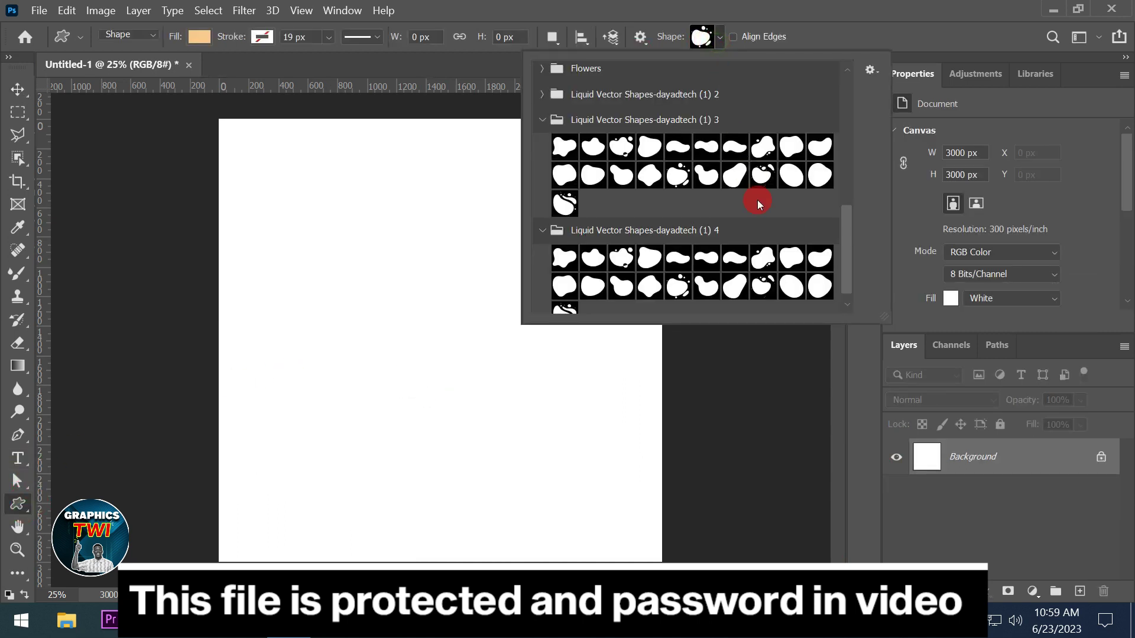
{"action": "left_click_drag", "start_coordinate": [841, 257], "coordinate": [842, 260]}
{"action": "left_click", "coordinate": [790, 274]}
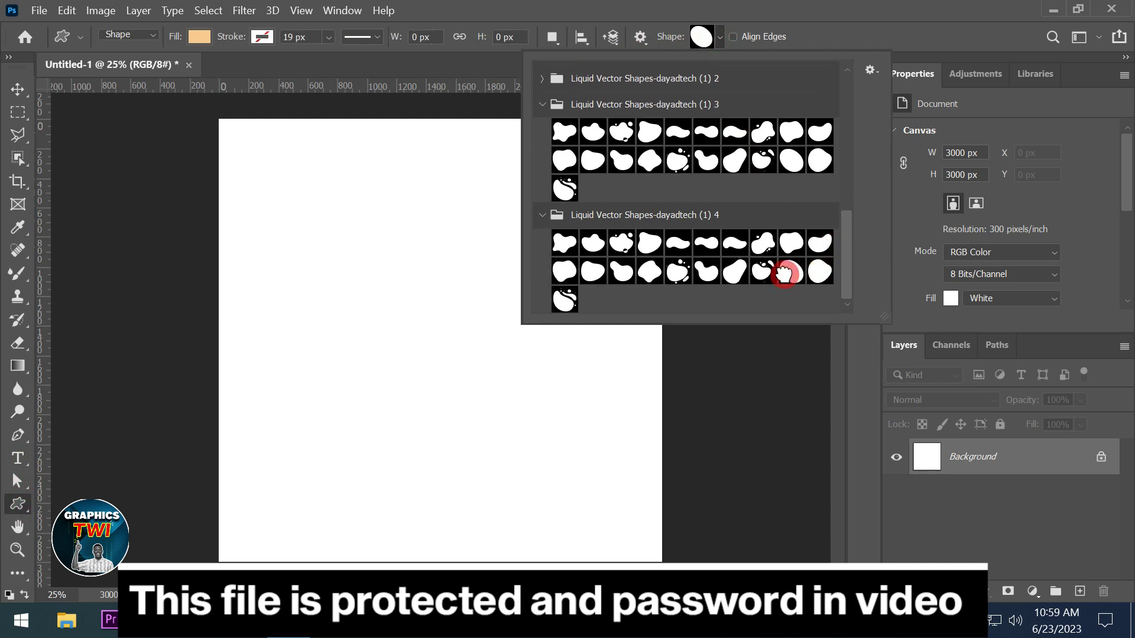
{"action": "left_click_drag", "start_coordinate": [335, 279], "coordinate": [539, 522]}
{"action": "key", "text": "shift+alt"}
Centre the peach blob, enlarge it to about 130% and lower it to the canvas bottom
{"action": "left_click", "coordinate": [16, 89]}
{"action": "left_click_drag", "start_coordinate": [375, 291], "coordinate": [378, 502]}
{"action": "left_click_drag", "start_coordinate": [332, 389], "coordinate": [449, 390]}
{"action": "key", "text": "ctrl+t"}
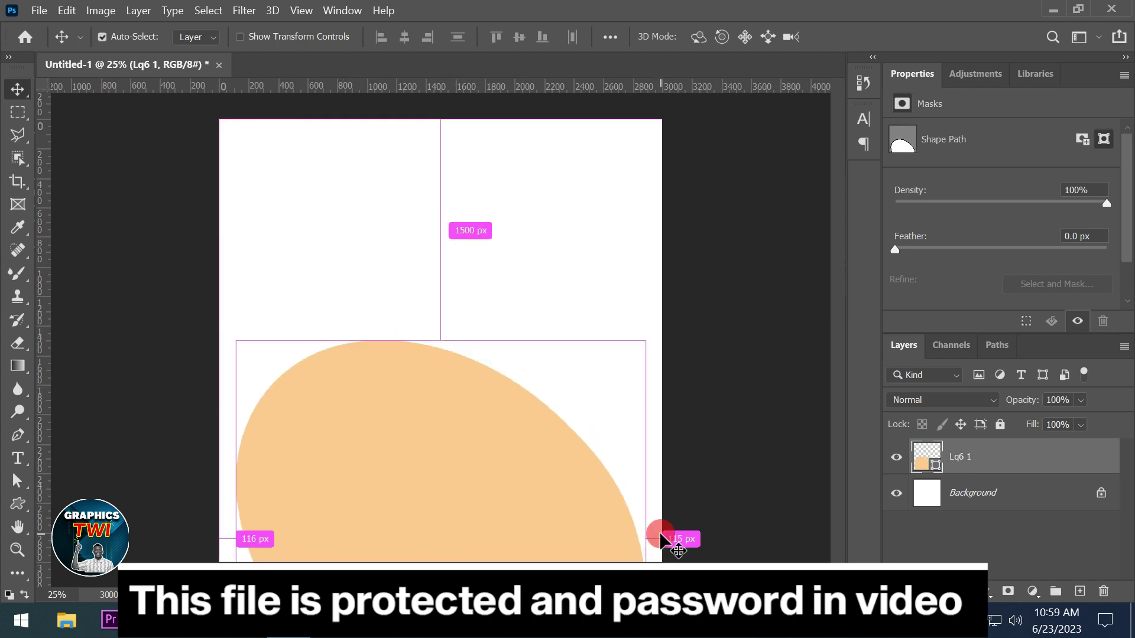
{"action": "left_click_drag", "start_coordinate": [641, 337], "coordinate": [730, 302]}
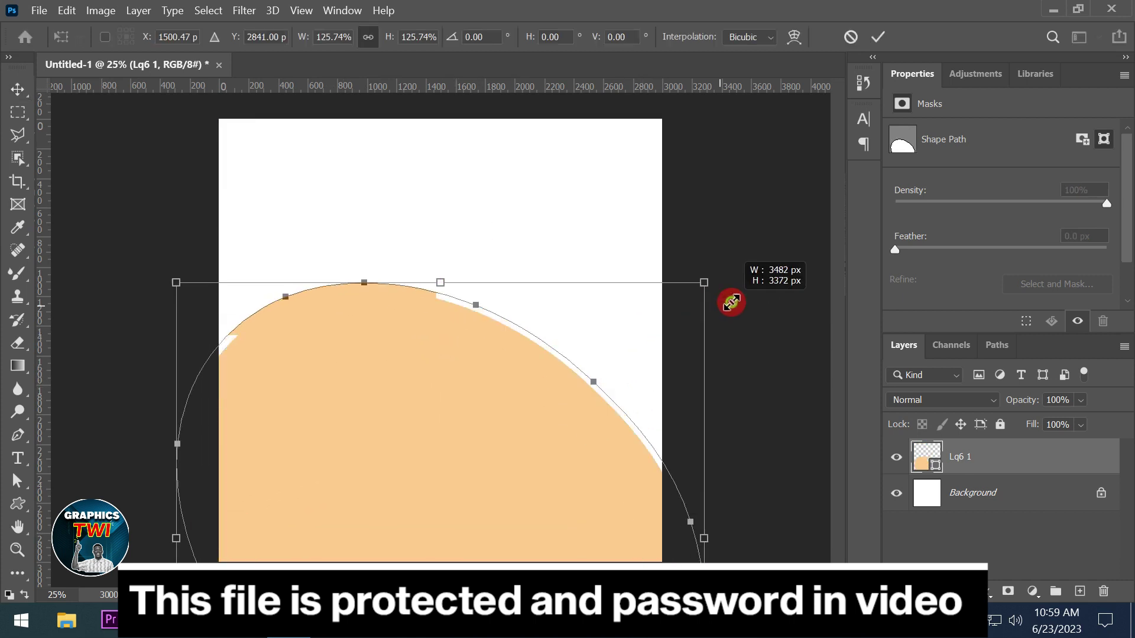
{"action": "left_click_drag", "start_coordinate": [456, 385], "coordinate": [433, 490]}
{"action": "left_click", "coordinate": [871, 36]}
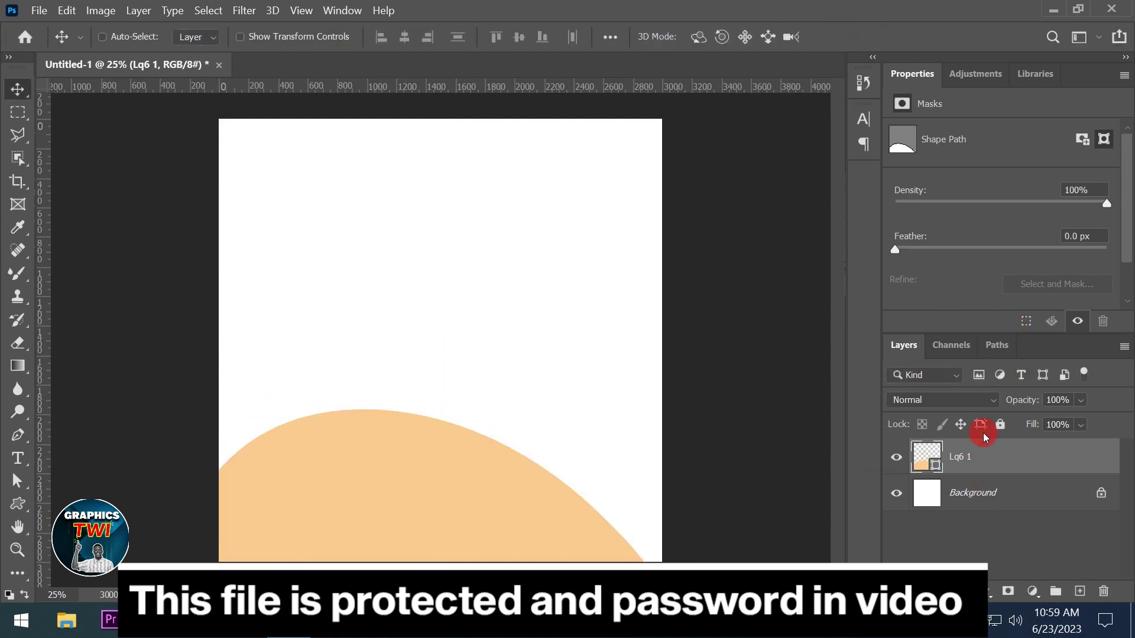
Duplicate the Lq6 1 layer as Lq6 1 copy
{"action": "right_click", "coordinate": [997, 450]}
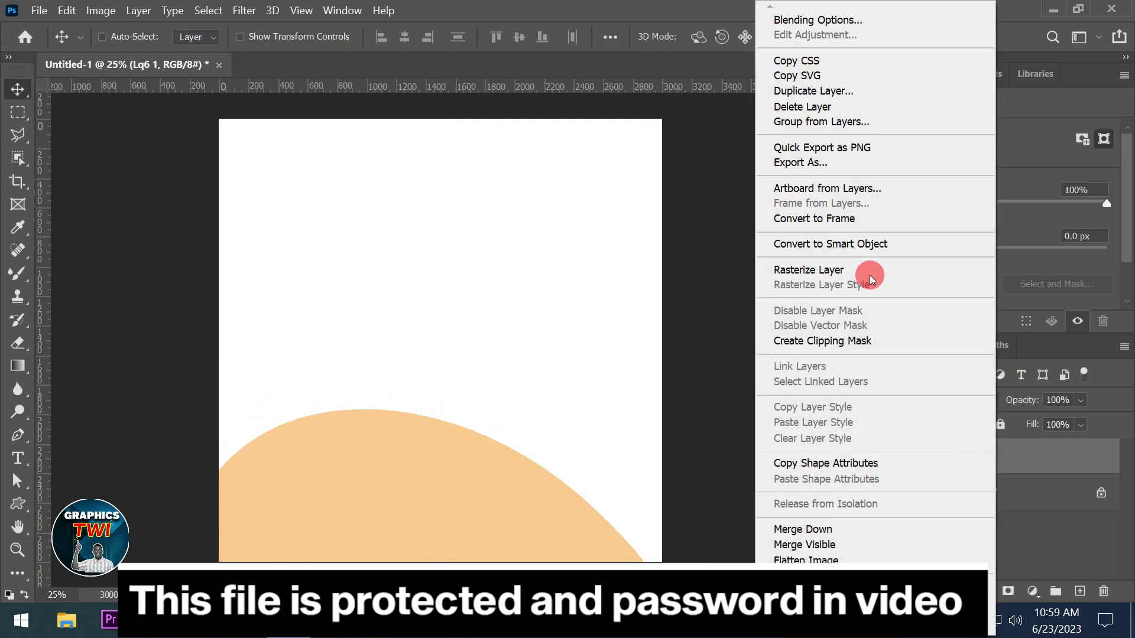
{"action": "left_click", "coordinate": [798, 90]}
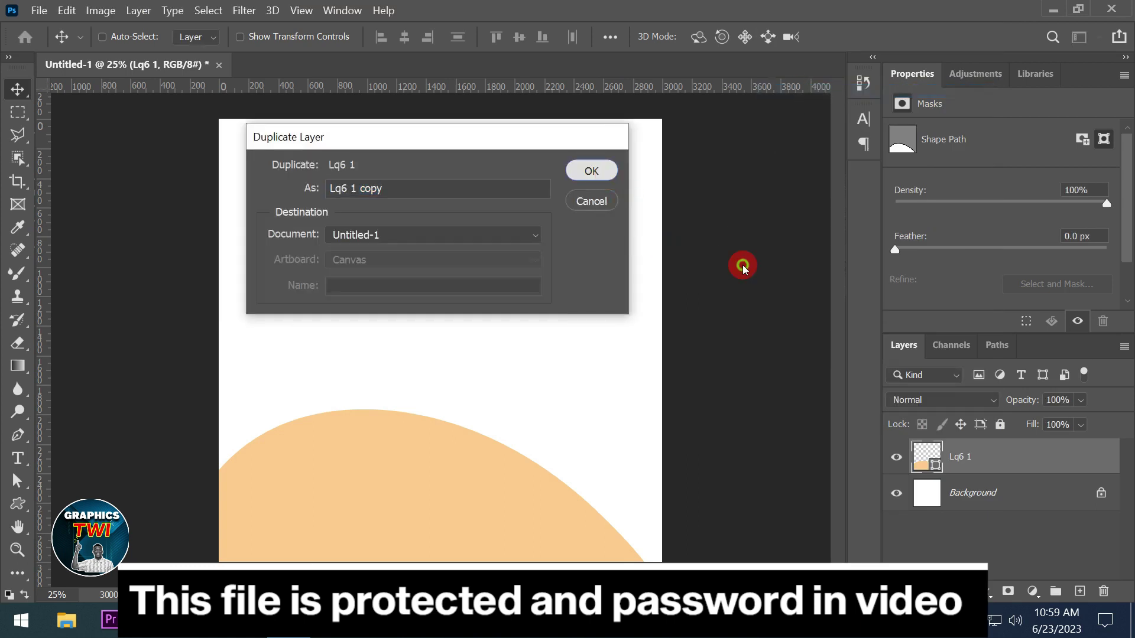
{"action": "key", "text": "Return"}
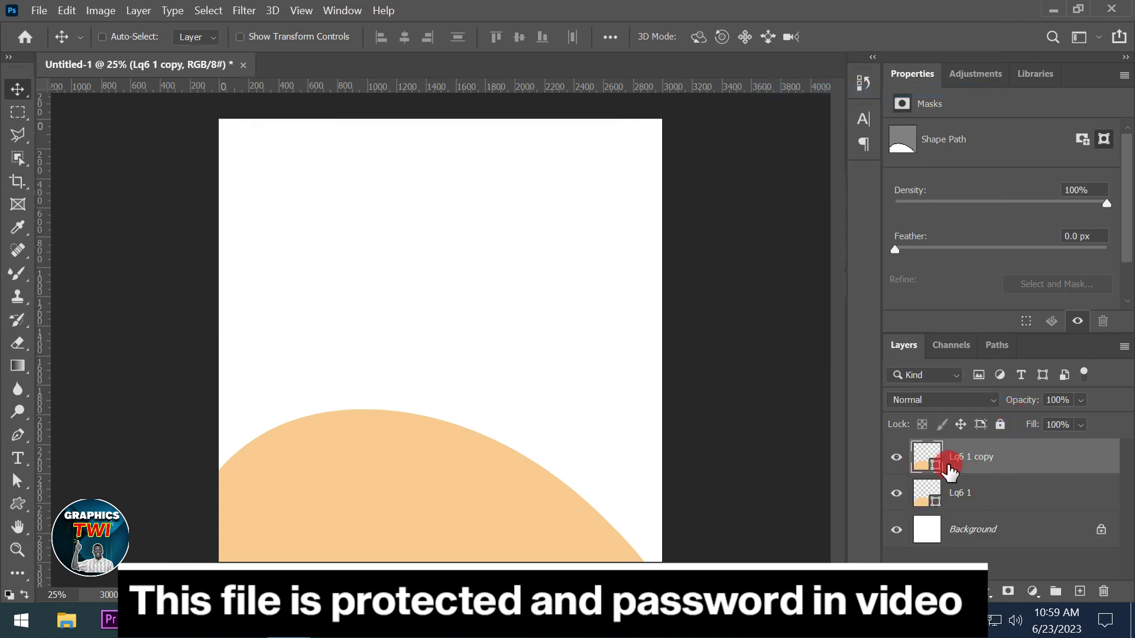
Fill the original Lq6 1 bright red and shift it up-right to show a red rim
{"action": "double_click", "coordinate": [931, 495]}
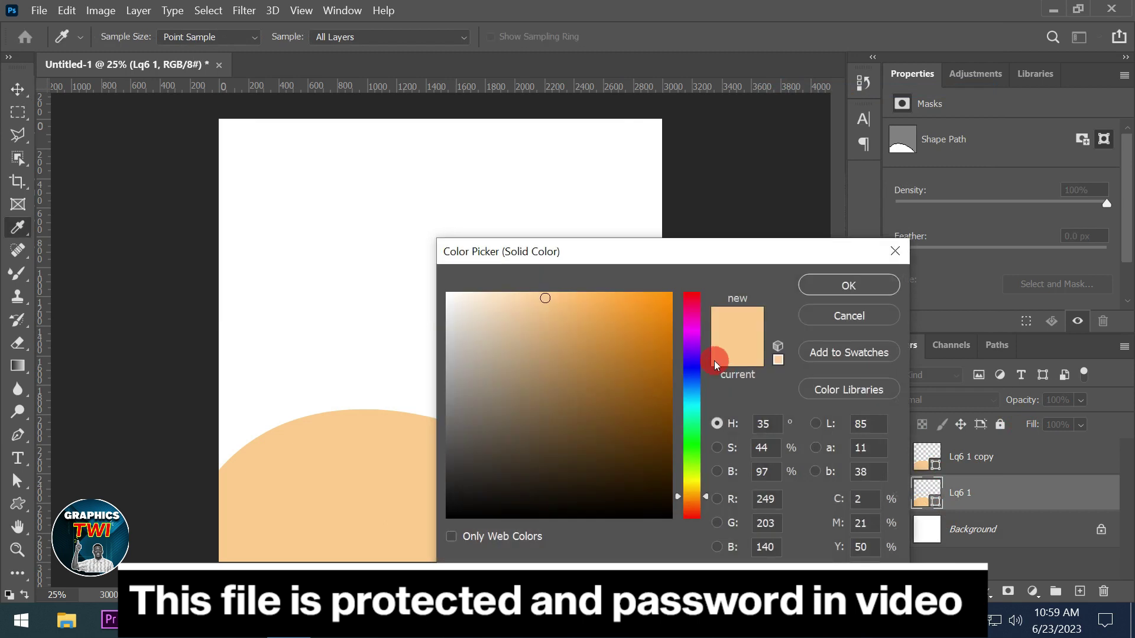
{"action": "left_click", "coordinate": [685, 305]}
{"action": "left_click_drag", "start_coordinate": [690, 310], "coordinate": [686, 294]}
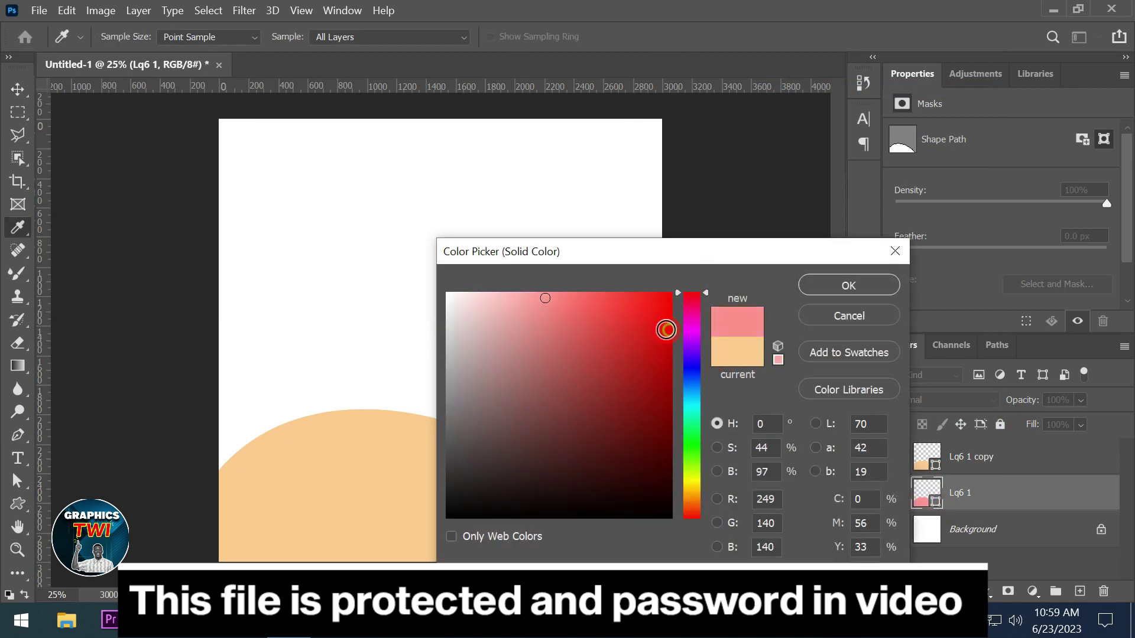
{"action": "left_click", "coordinate": [671, 294]}
{"action": "left_click", "coordinate": [849, 285]}
{"action": "key", "text": "v"}
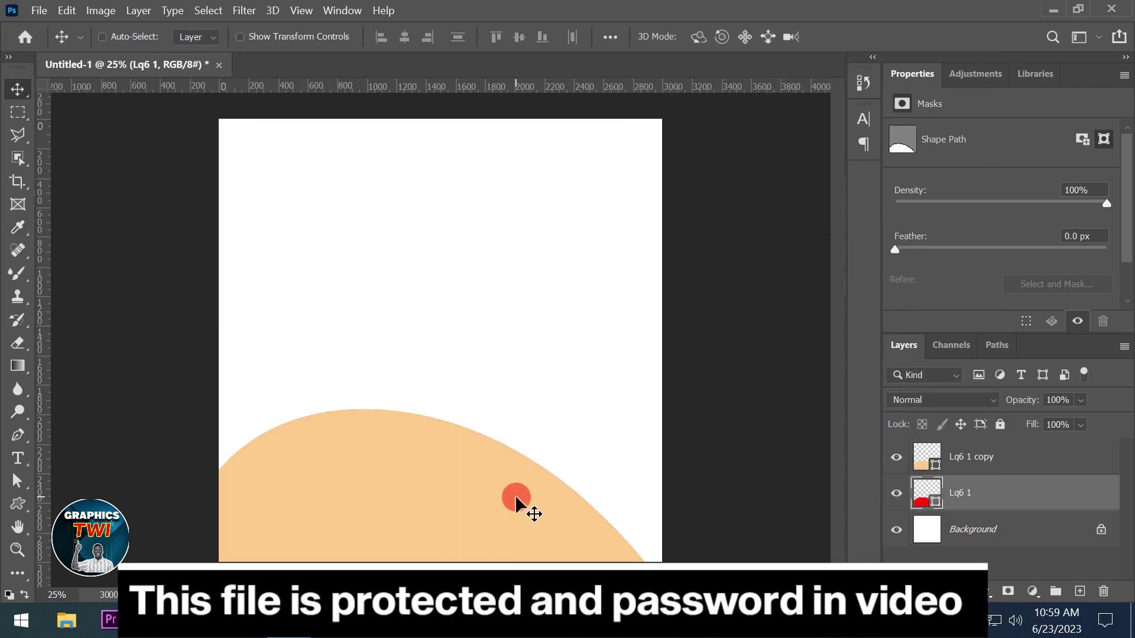
{"action": "left_click_drag", "start_coordinate": [515, 498], "coordinate": [532, 477]}
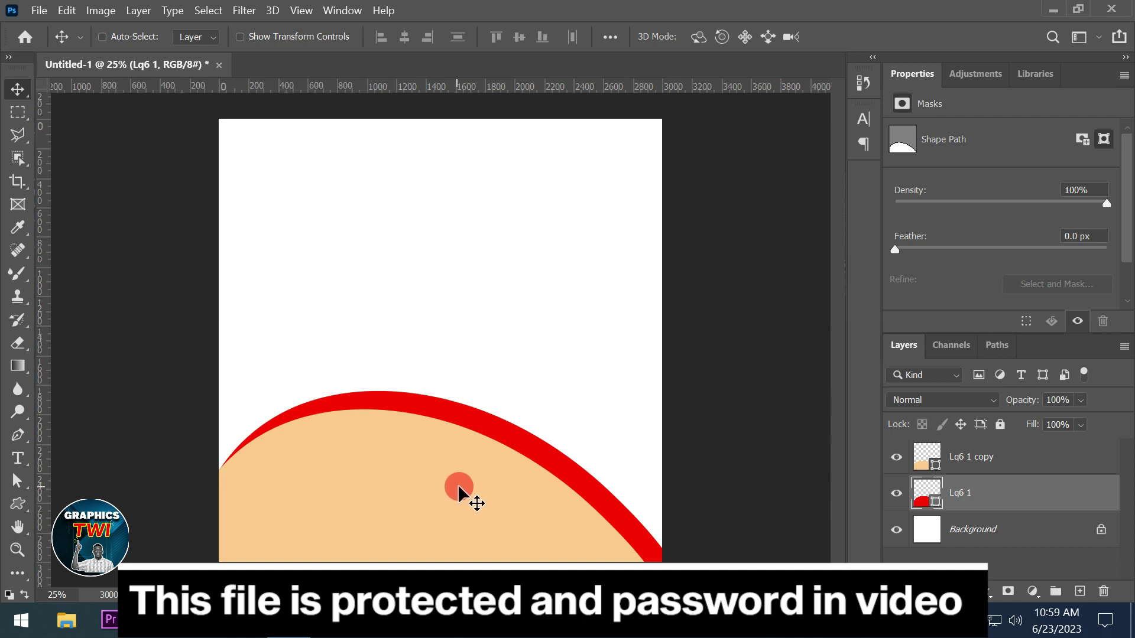
Delete both blob layers, then draw a peach blob with droplets centred on the canvas
{"action": "left_click", "coordinate": [992, 467], "text": "shift"}
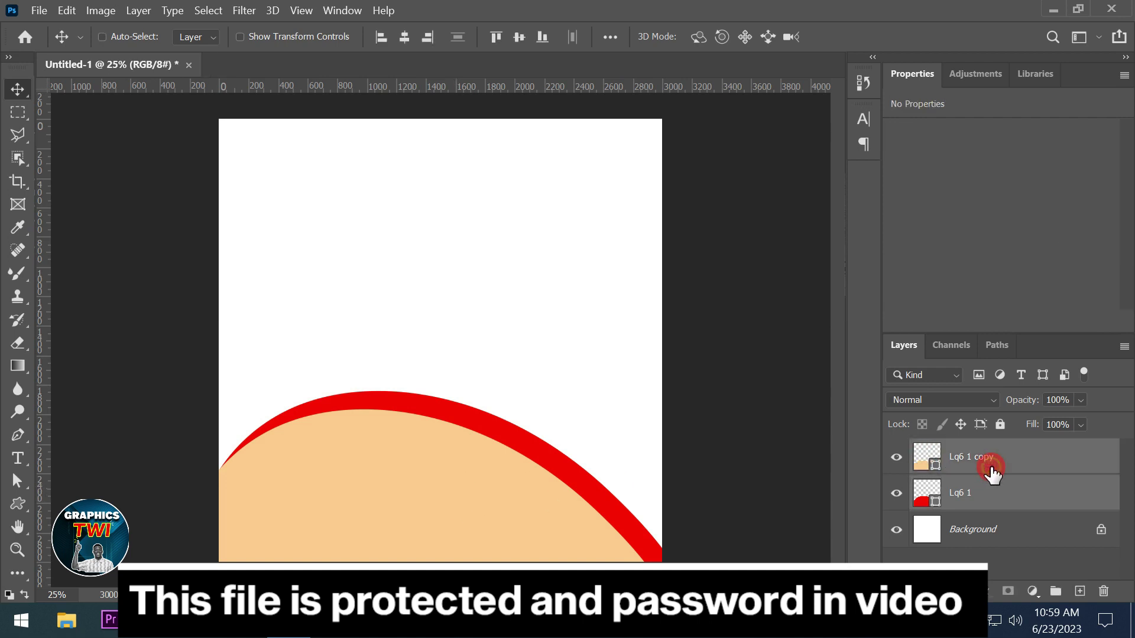
{"action": "key", "text": "Delete"}
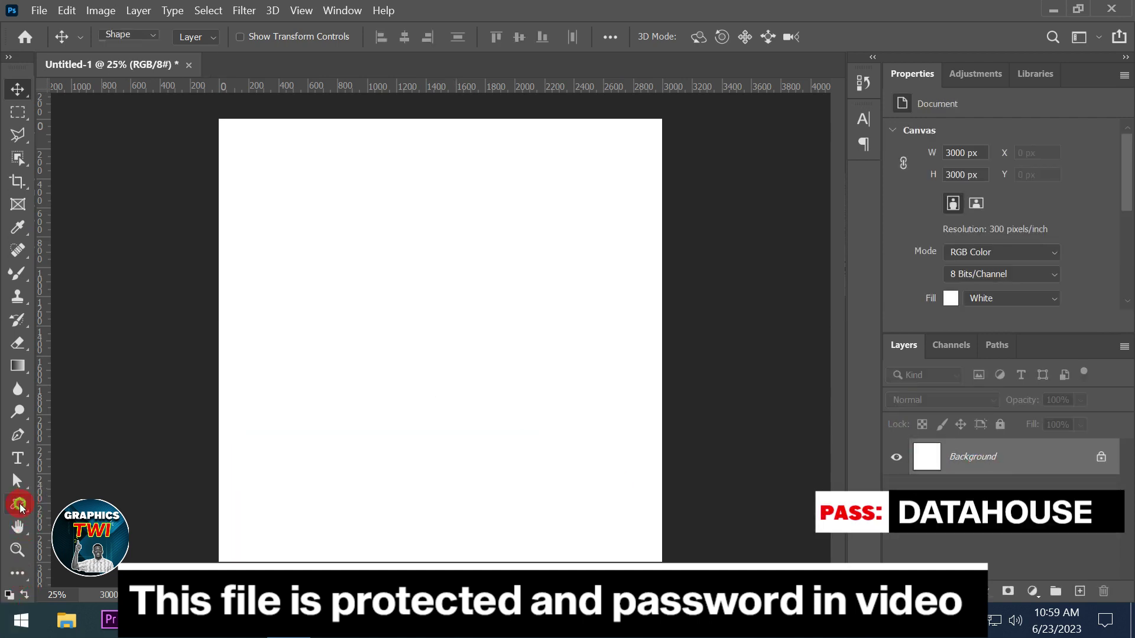
{"action": "left_click", "coordinate": [19, 505]}
{"action": "left_click", "coordinate": [722, 37]}
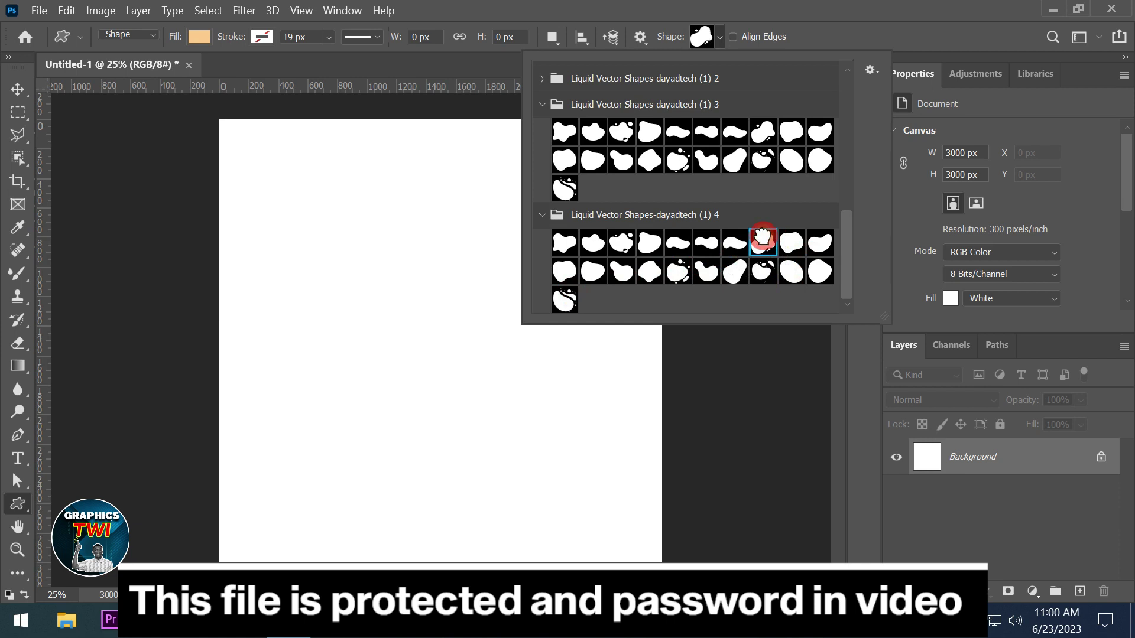
{"action": "left_click_drag", "start_coordinate": [329, 267], "coordinate": [498, 438]}
{"action": "left_click", "coordinate": [17, 89]}
{"action": "left_click_drag", "start_coordinate": [318, 230], "coordinate": [567, 254]}
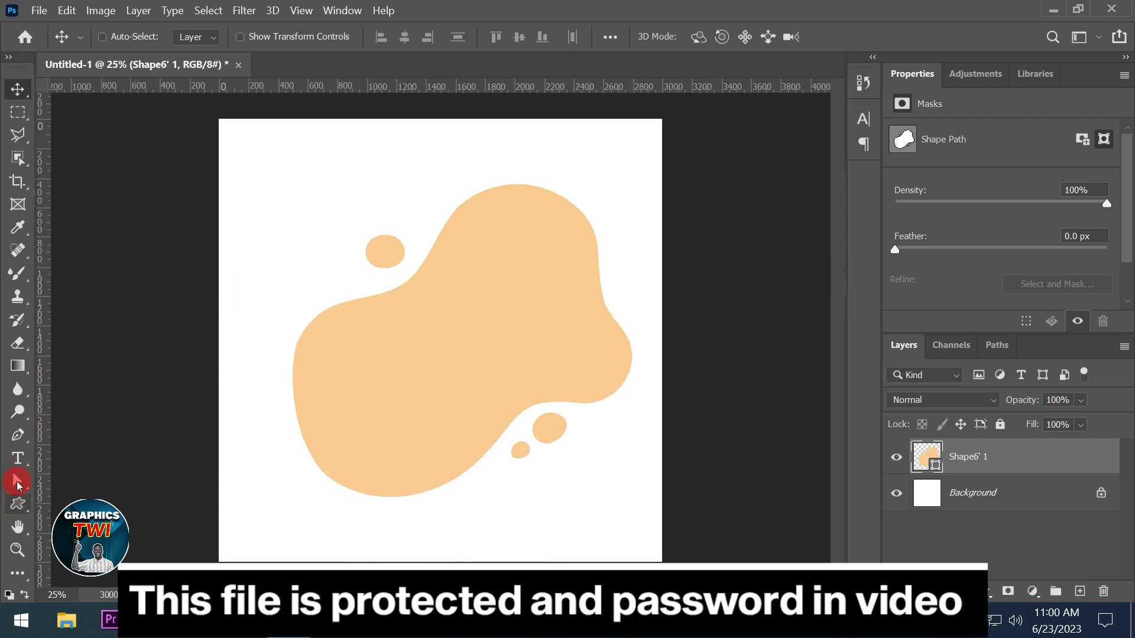
Set the Shape6' 1 blob's Fill to No Color
{"action": "left_click", "coordinate": [17, 502]}
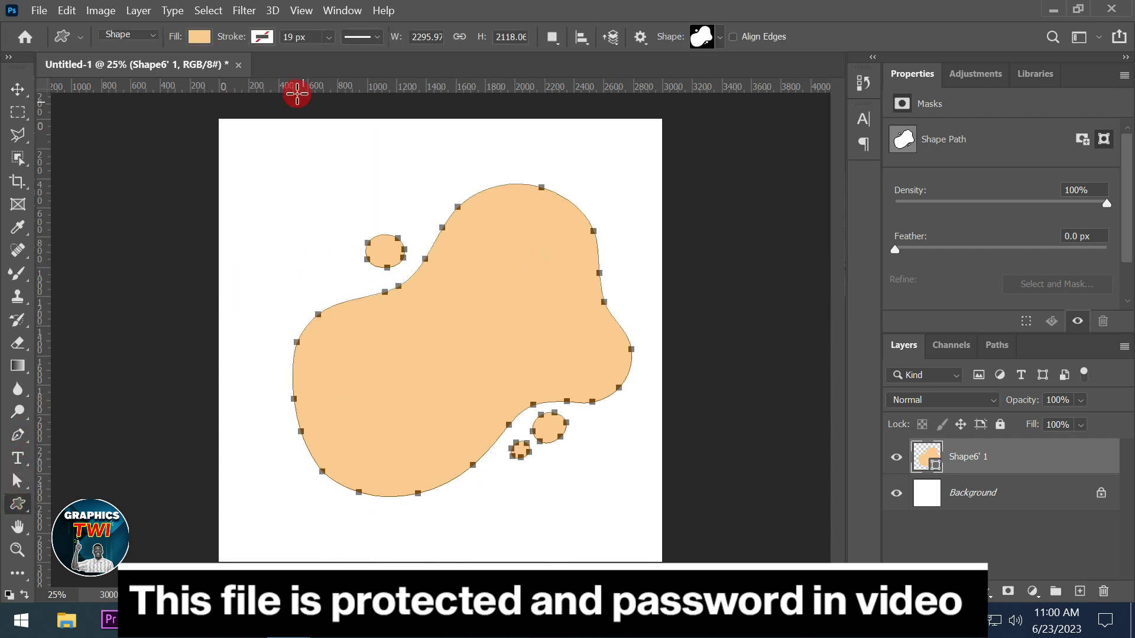
{"action": "left_click", "coordinate": [198, 36]}
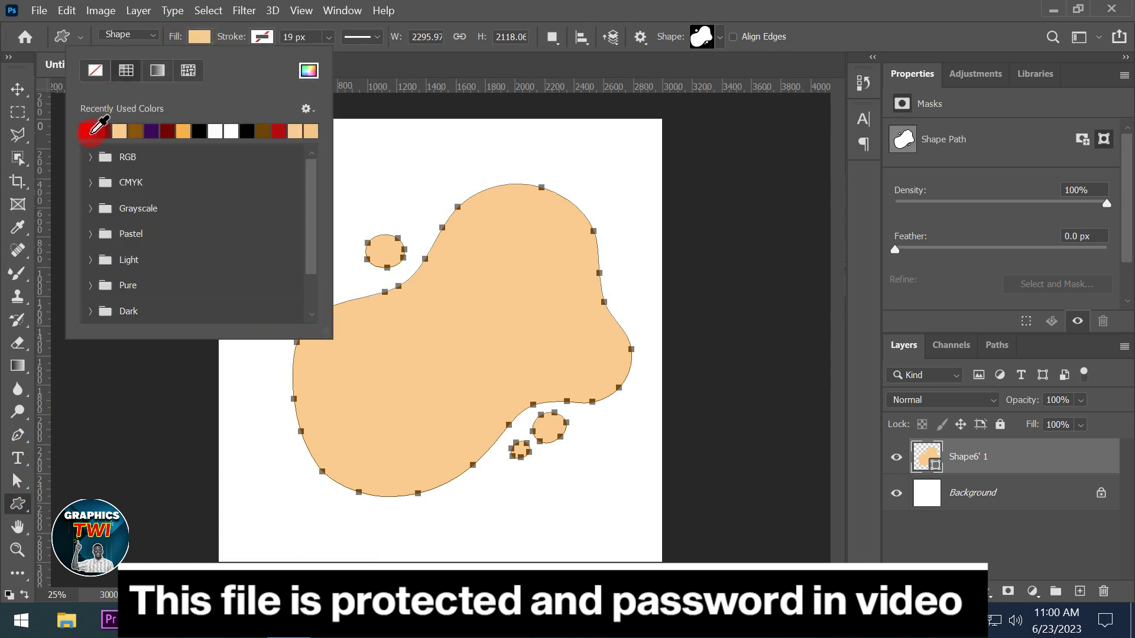
{"action": "left_click", "coordinate": [98, 71]}
Give the blob a brown stroke with the dashed line style
{"action": "left_click", "coordinate": [264, 35]}
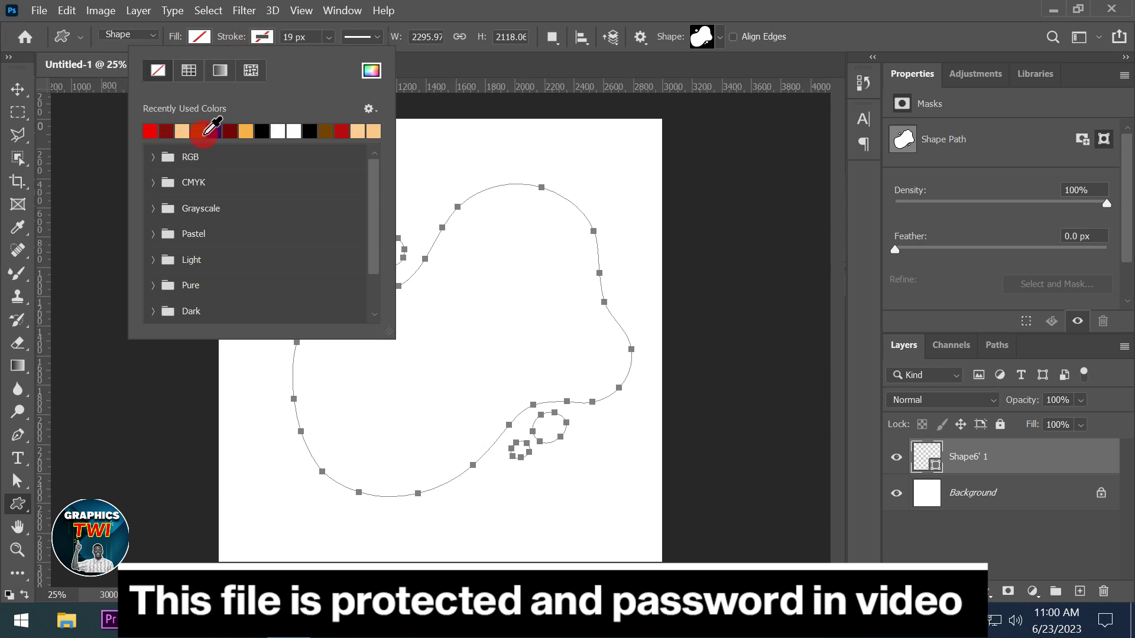
{"action": "left_click", "coordinate": [202, 131]}
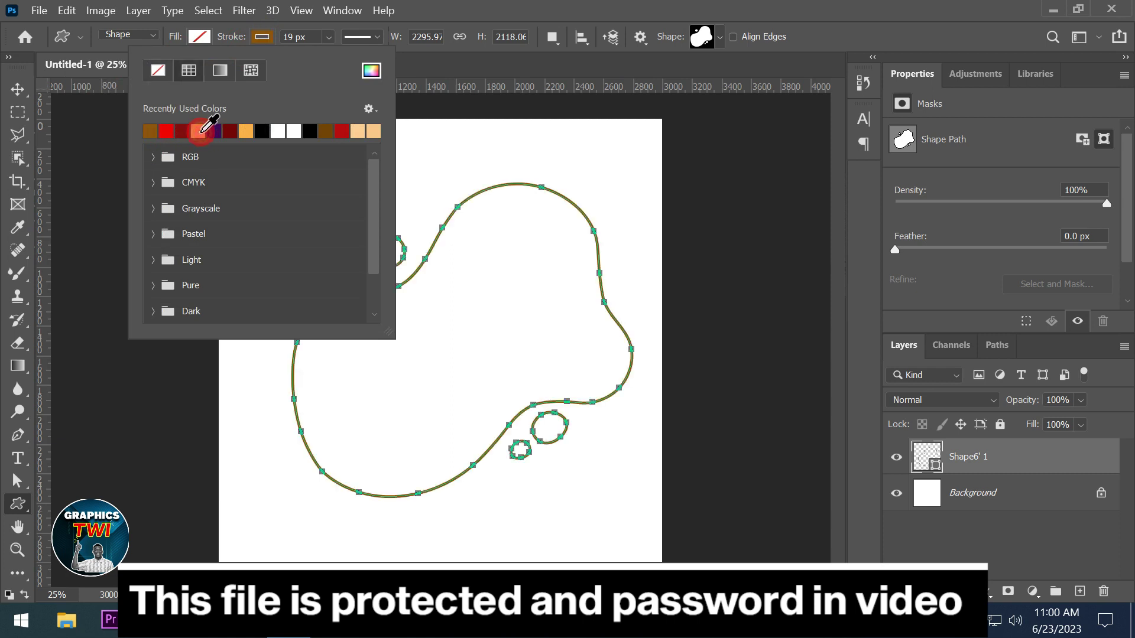
{"action": "left_click", "coordinate": [376, 38]}
{"action": "left_click", "coordinate": [375, 122]}
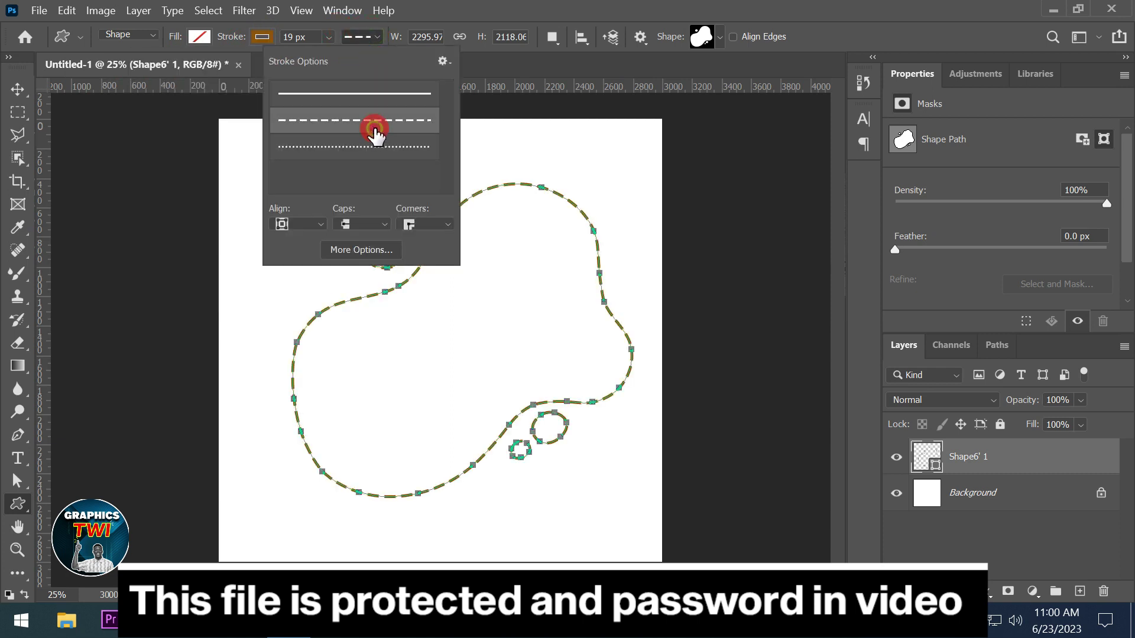